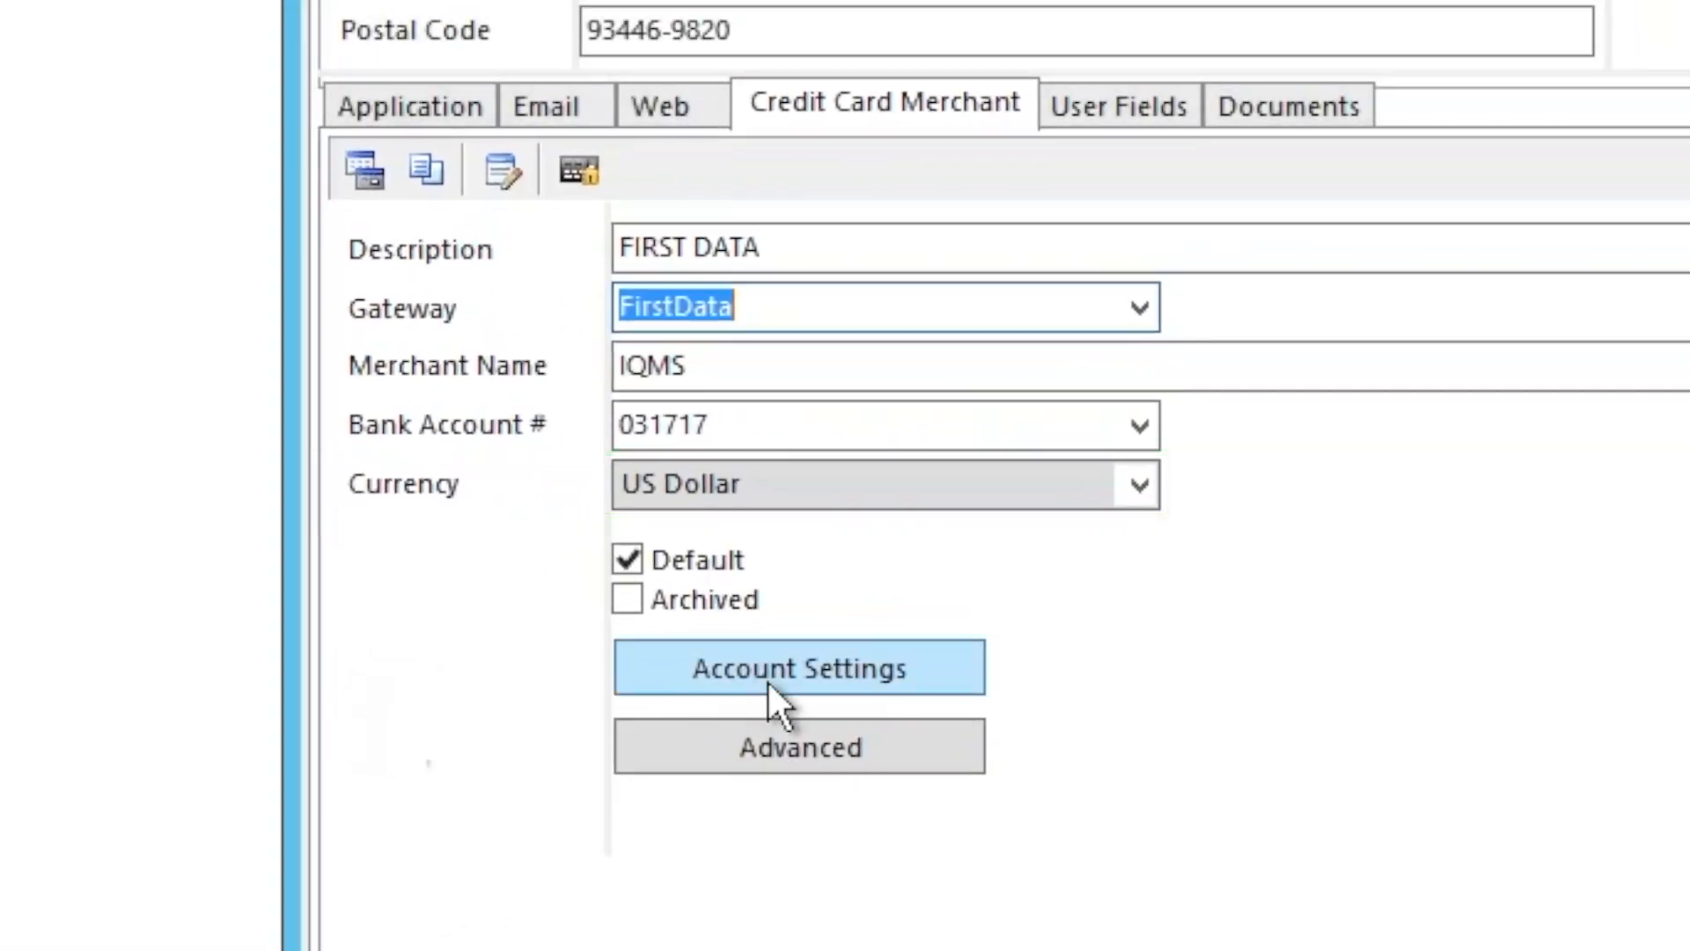
# - Review the FirstData merchant account settings, accept them, and close System Parameters
pyautogui.click(771, 687)
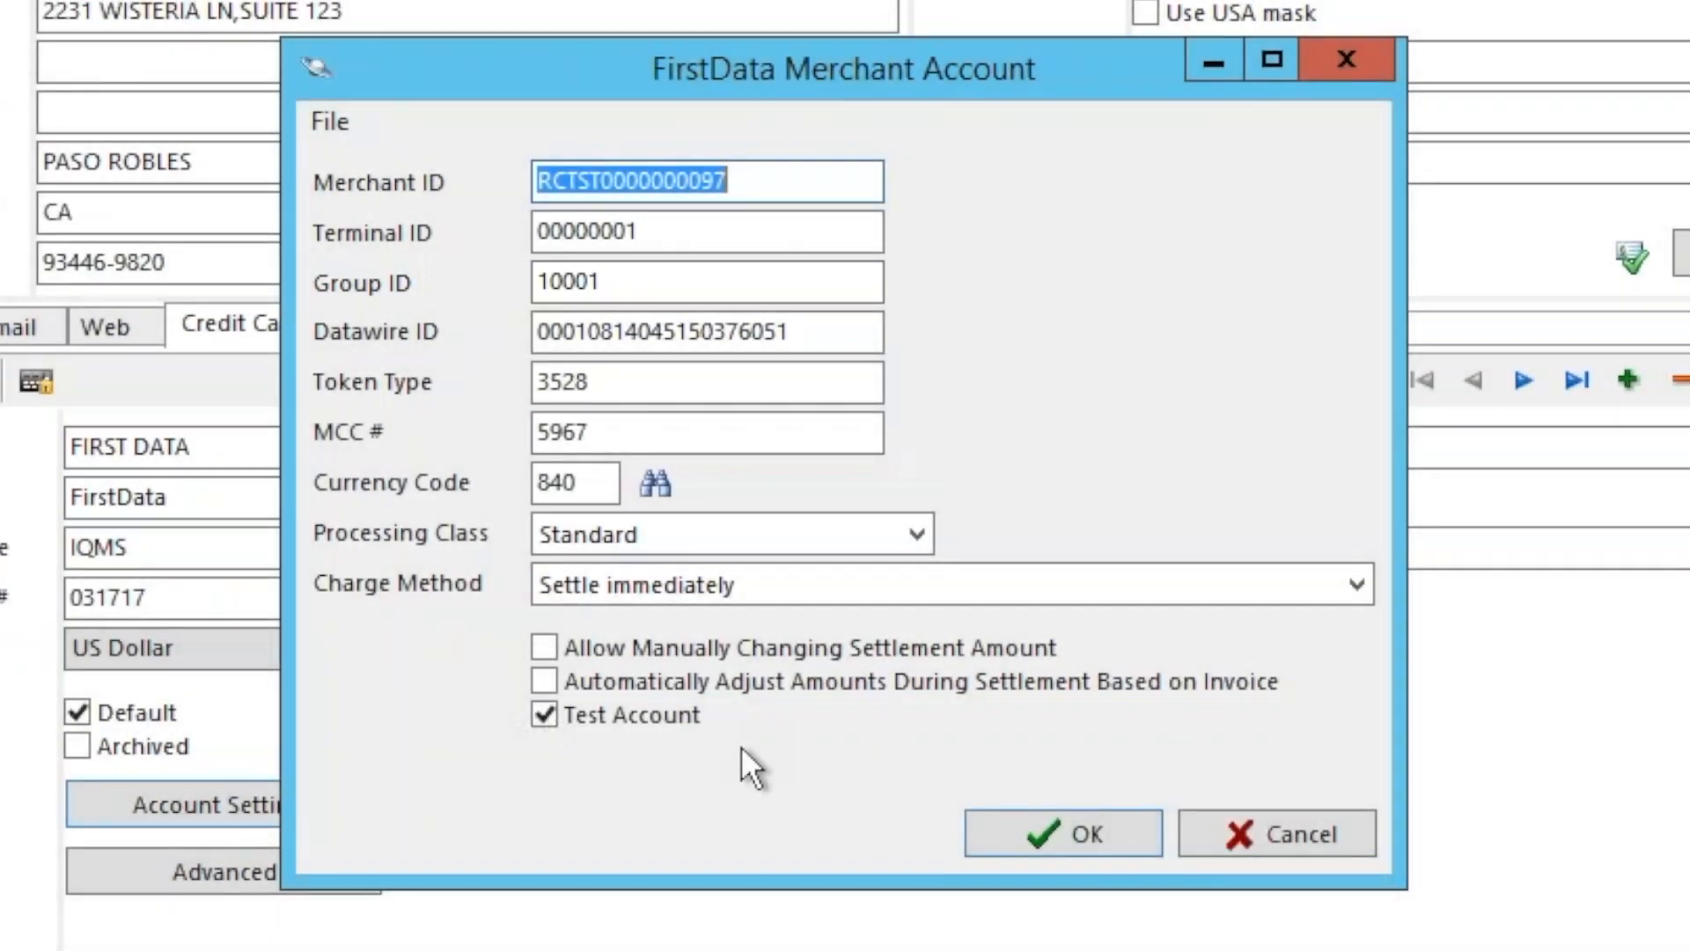
pyautogui.click(1059, 832)
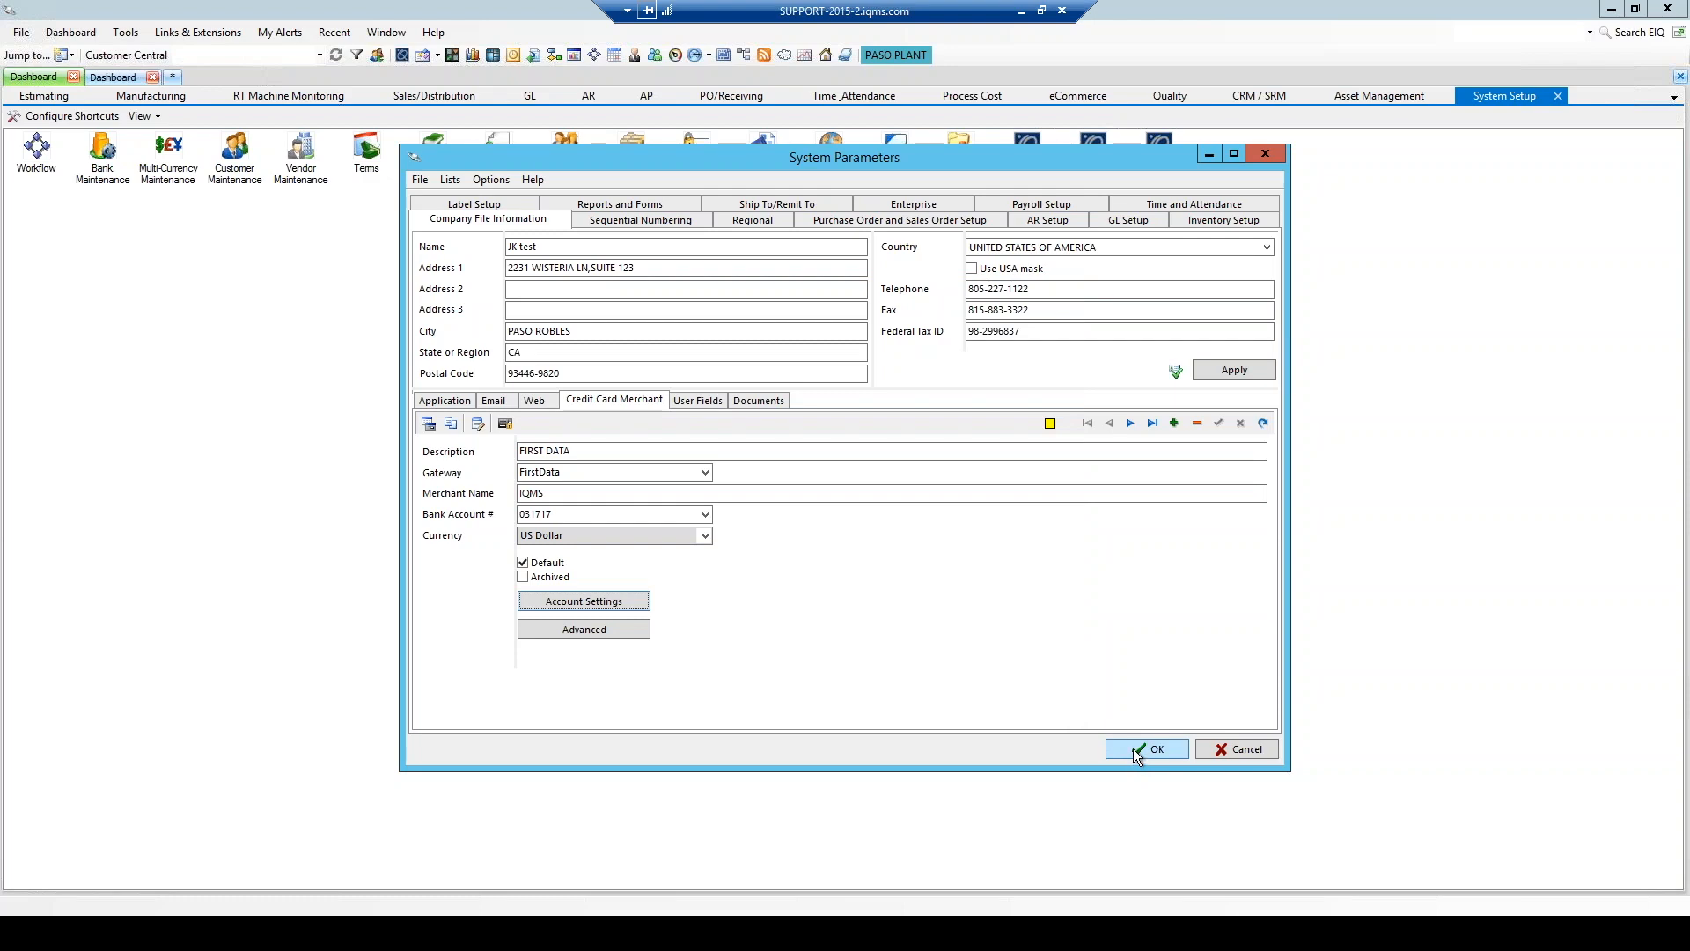
pyautogui.click(1136, 750)
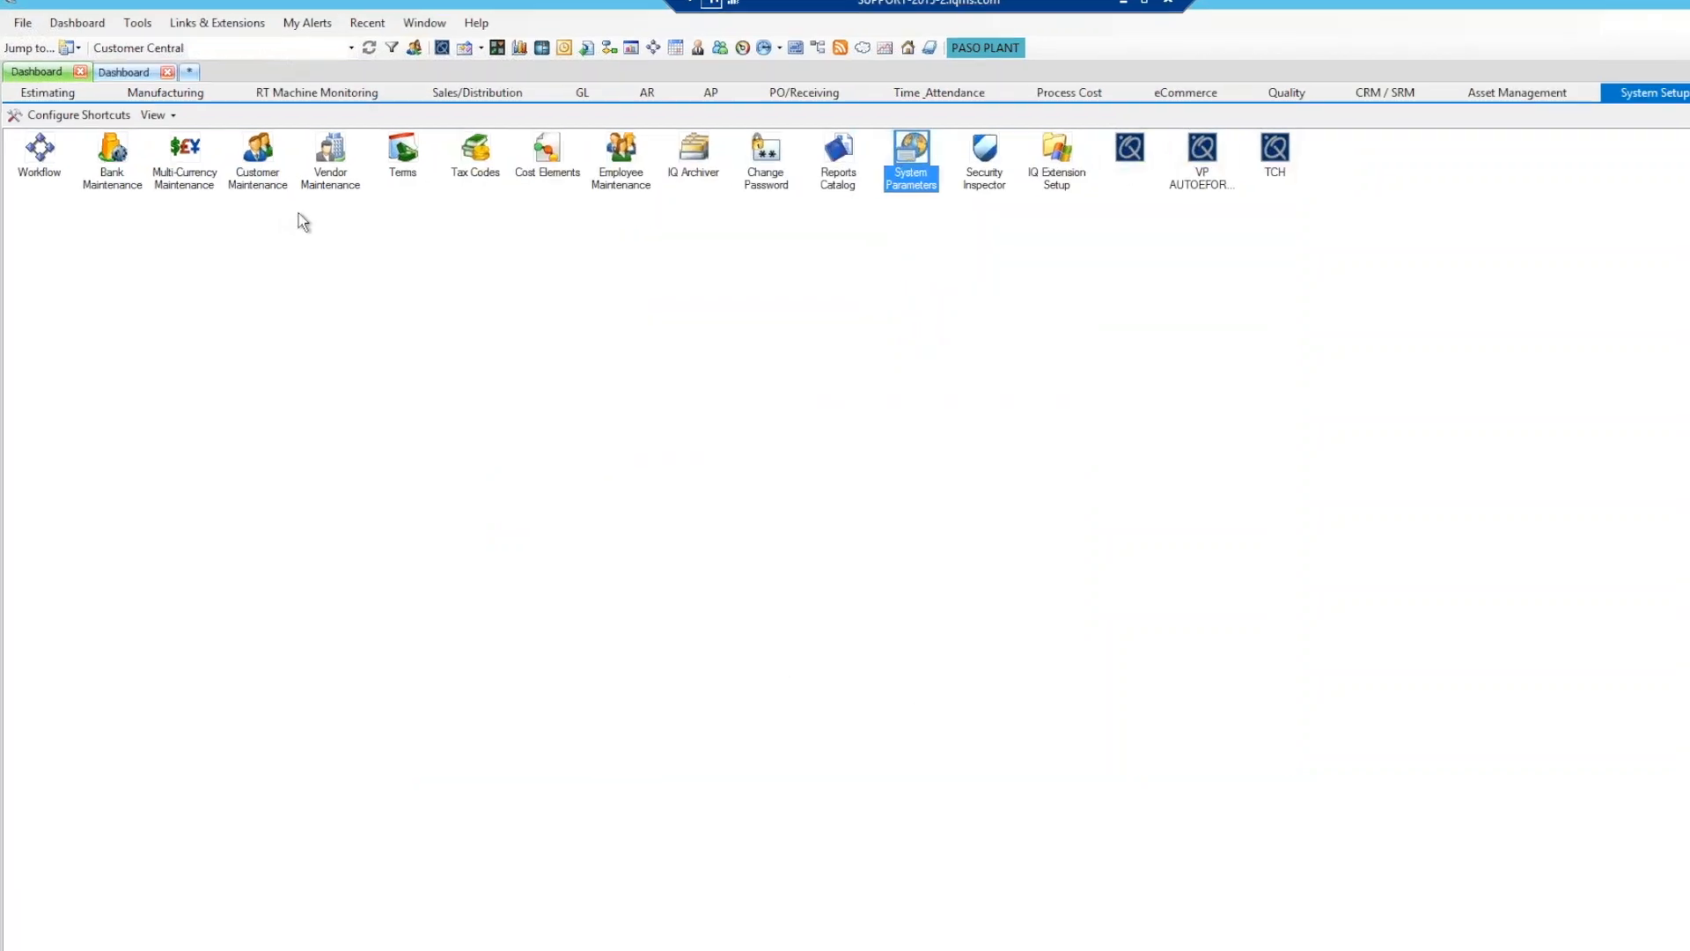
# - View customer ABCO's stored credit card information and the credit card attached to its sales order
pyautogui.click(634, 270)
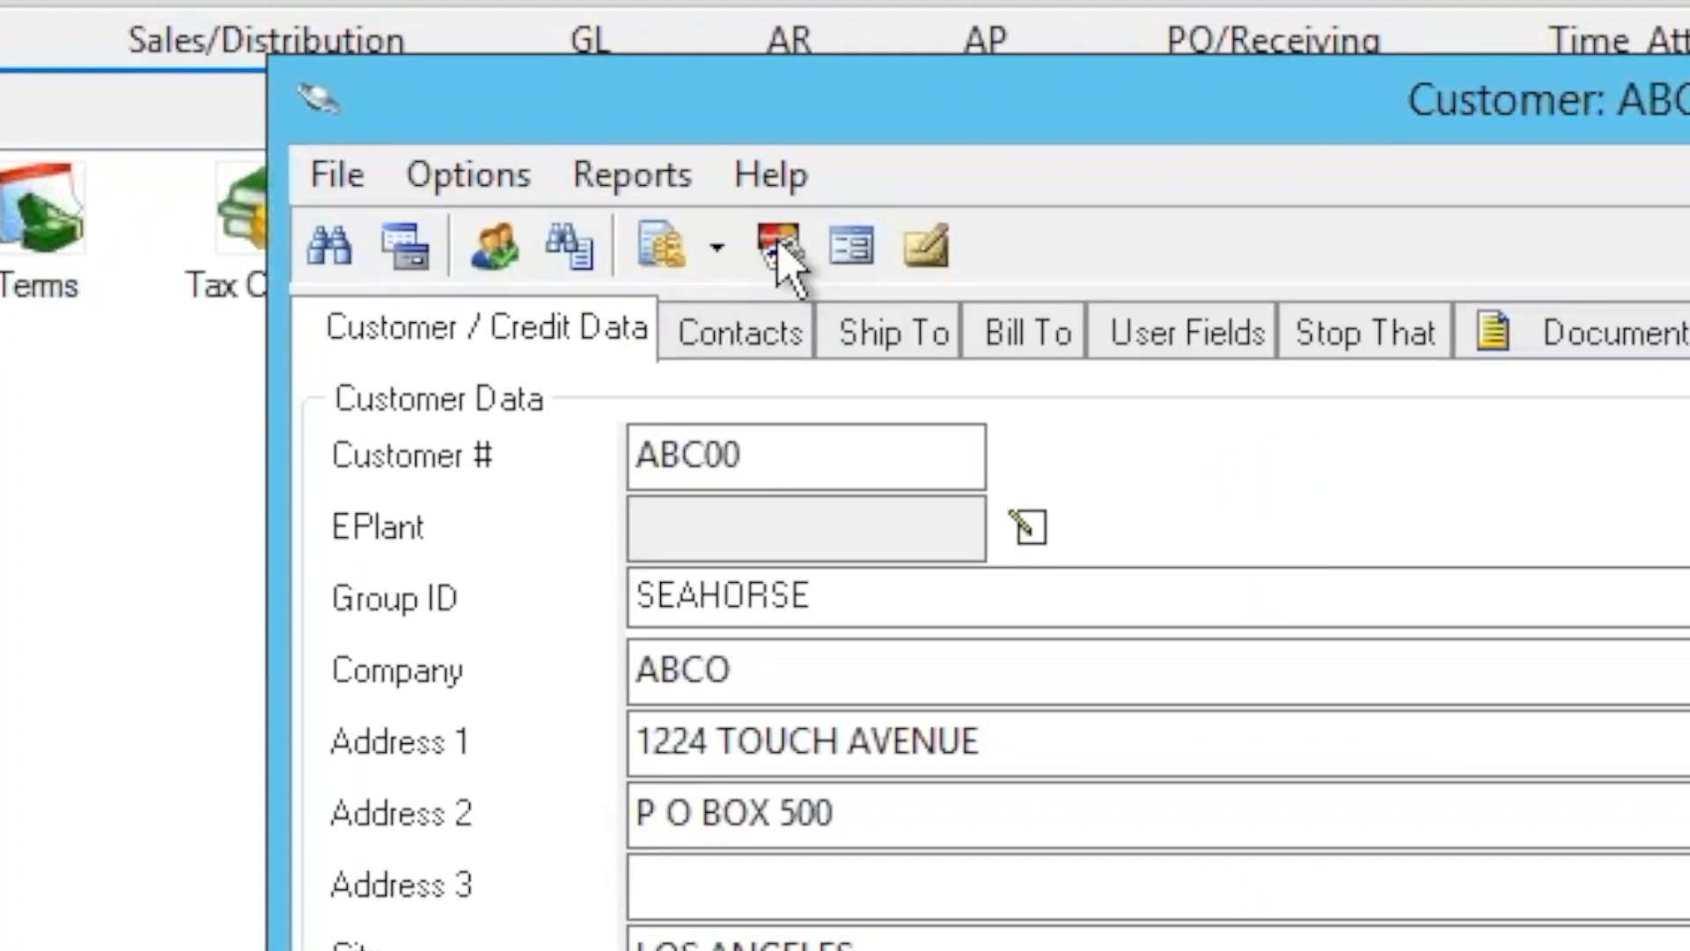
pyautogui.click(778, 249)
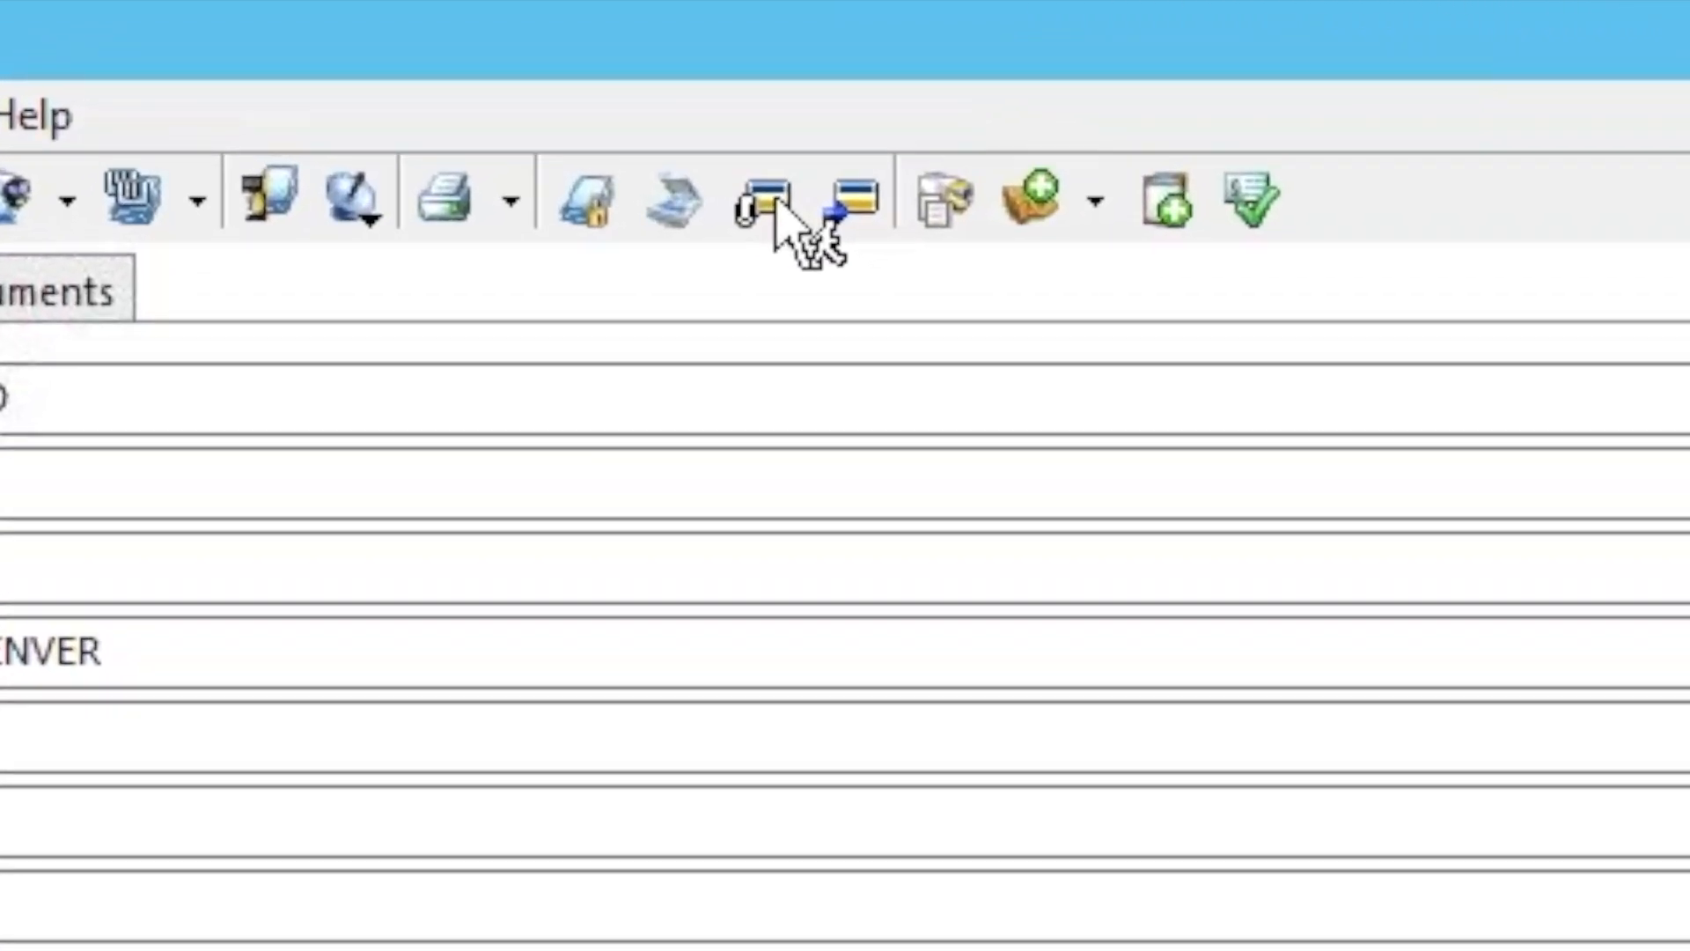
pyautogui.click(766, 202)
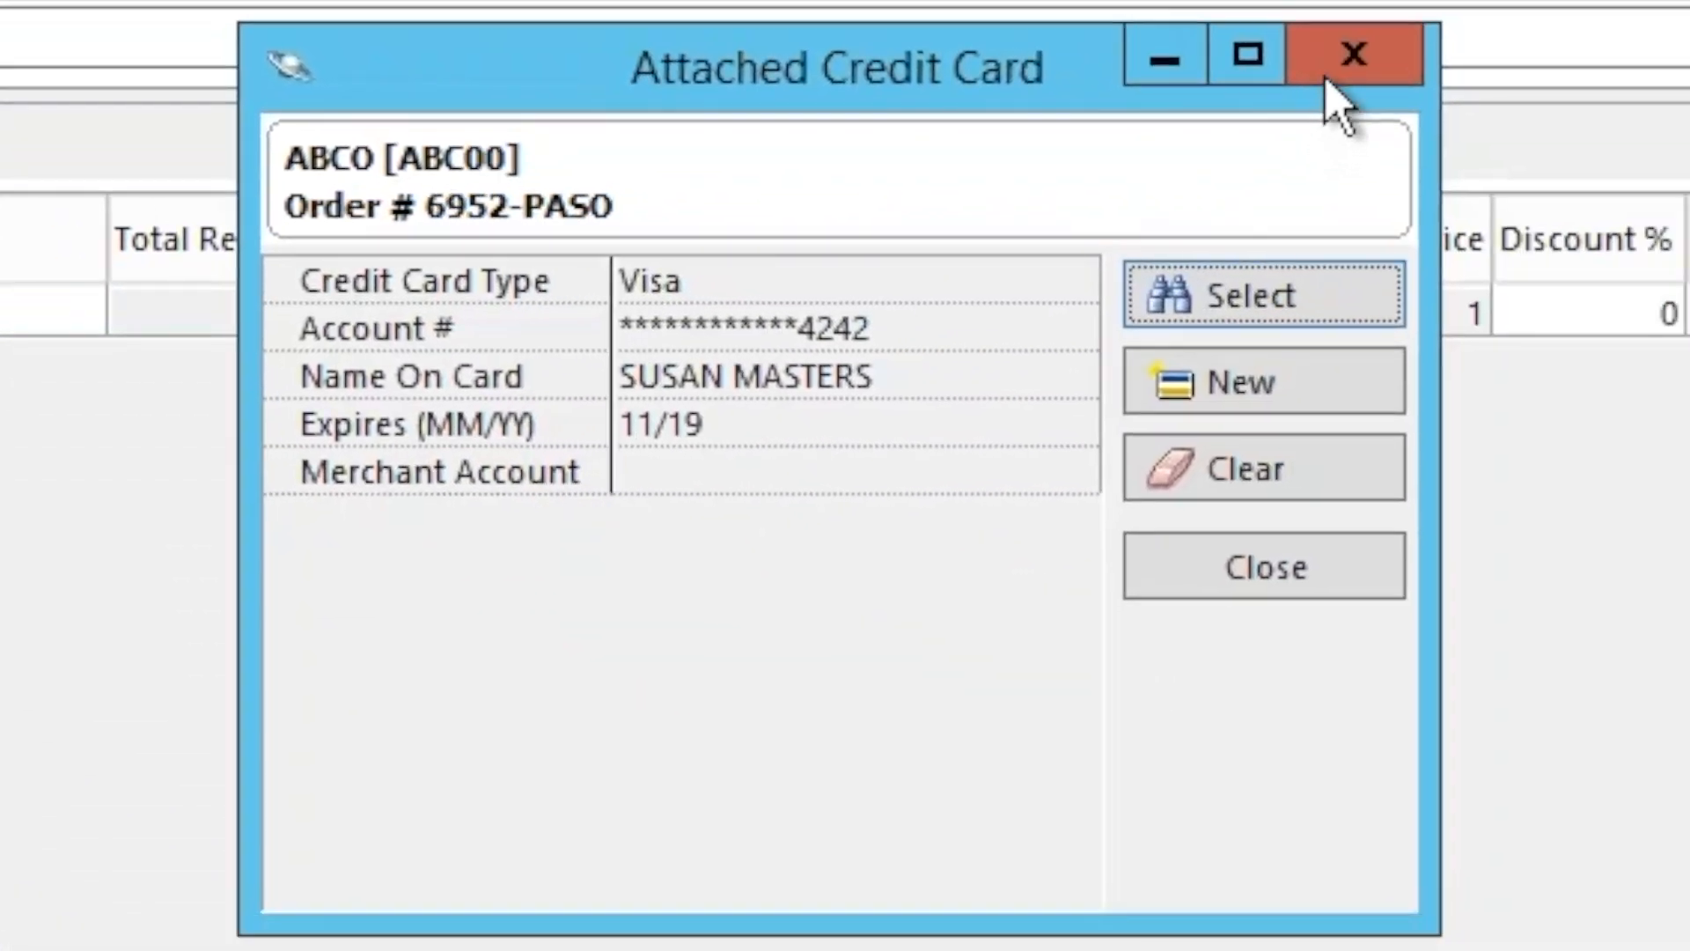
pyautogui.click(1353, 55)
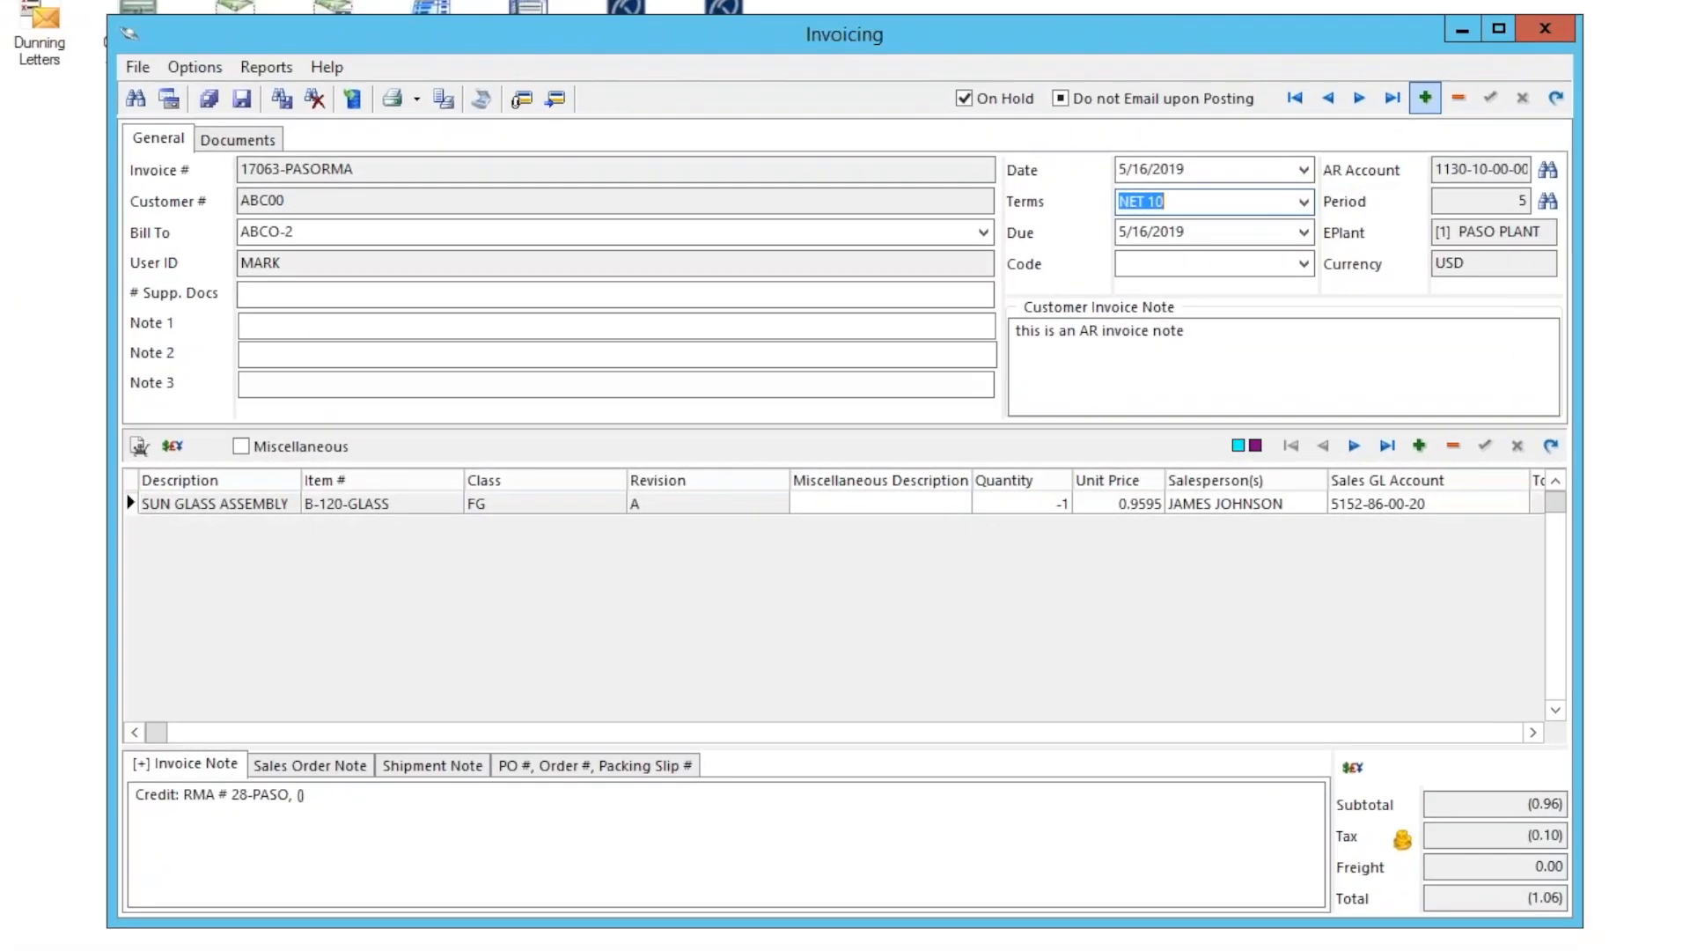
# - Create an invoice for ABCO from uninvoiced shipments and assign the 5/23/2019 shipment of item 892018 FG to it
pyautogui.click(1370, 135)
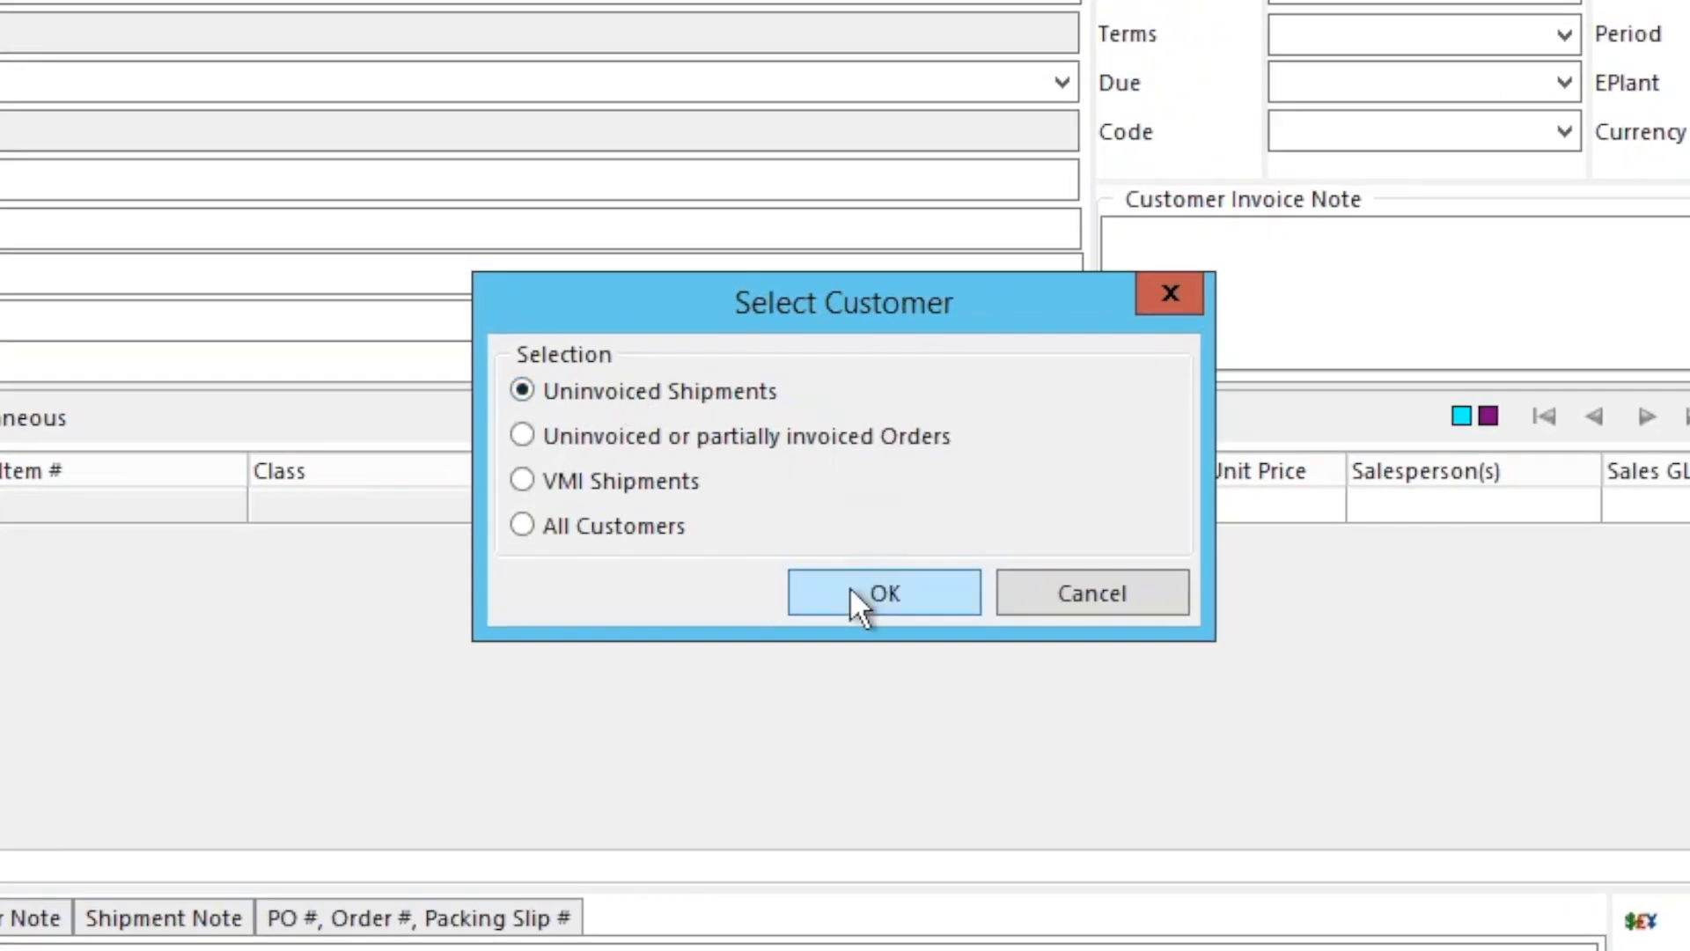
pyautogui.click(849, 587)
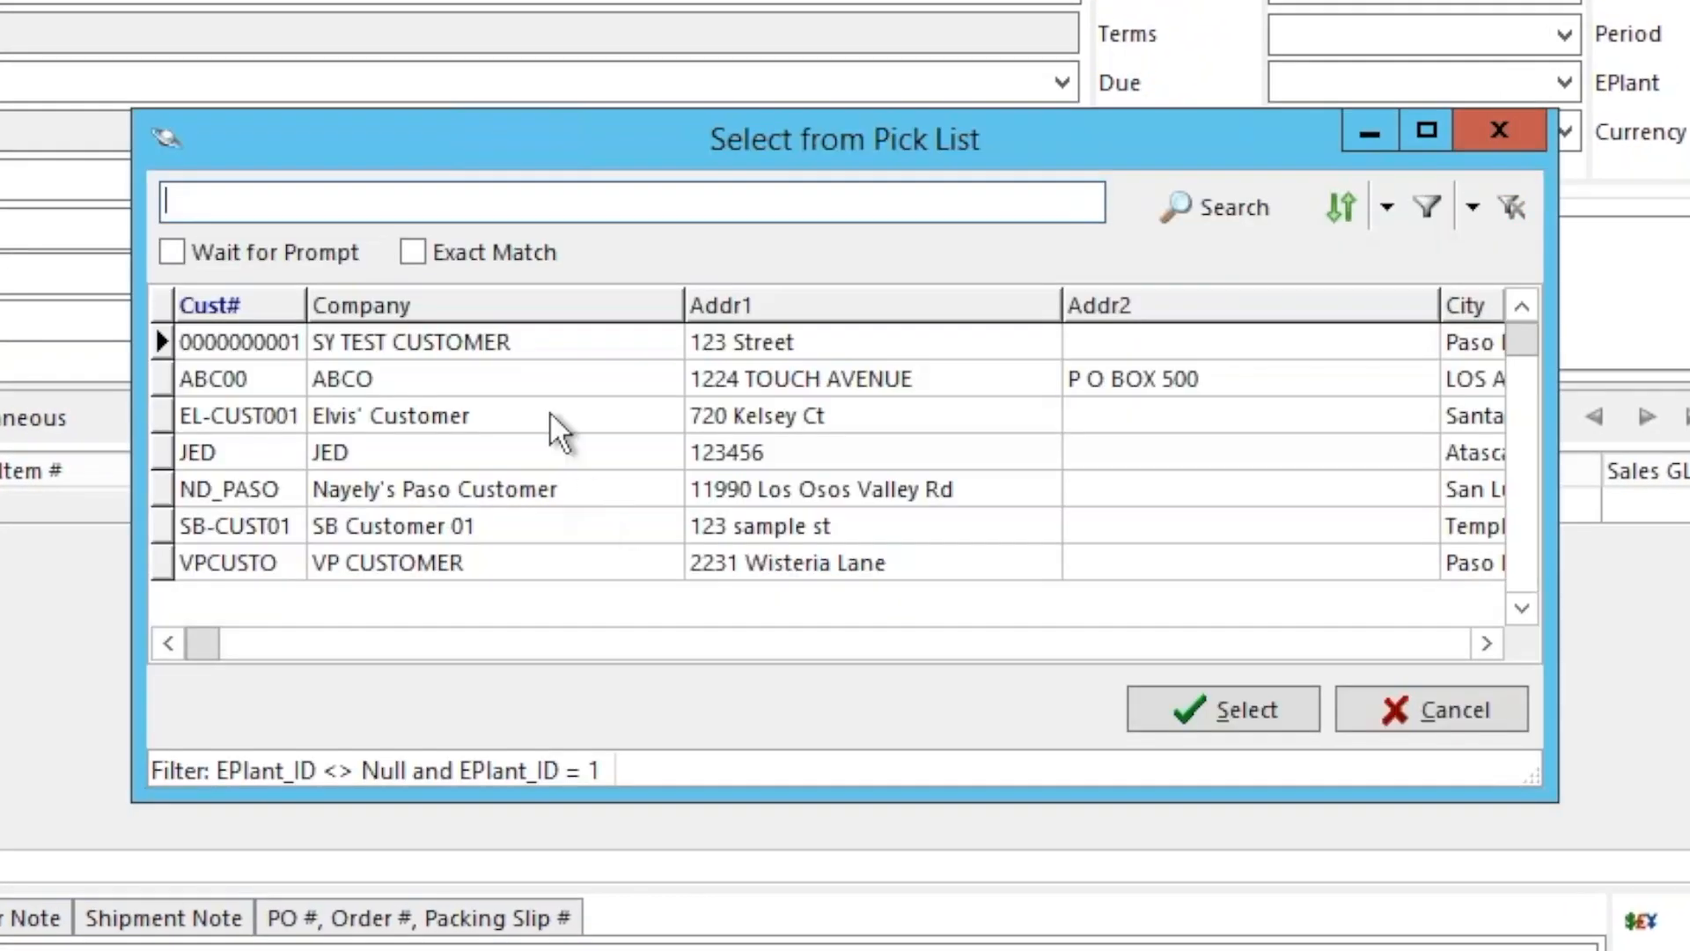
pyautogui.doubleClick(555, 415)
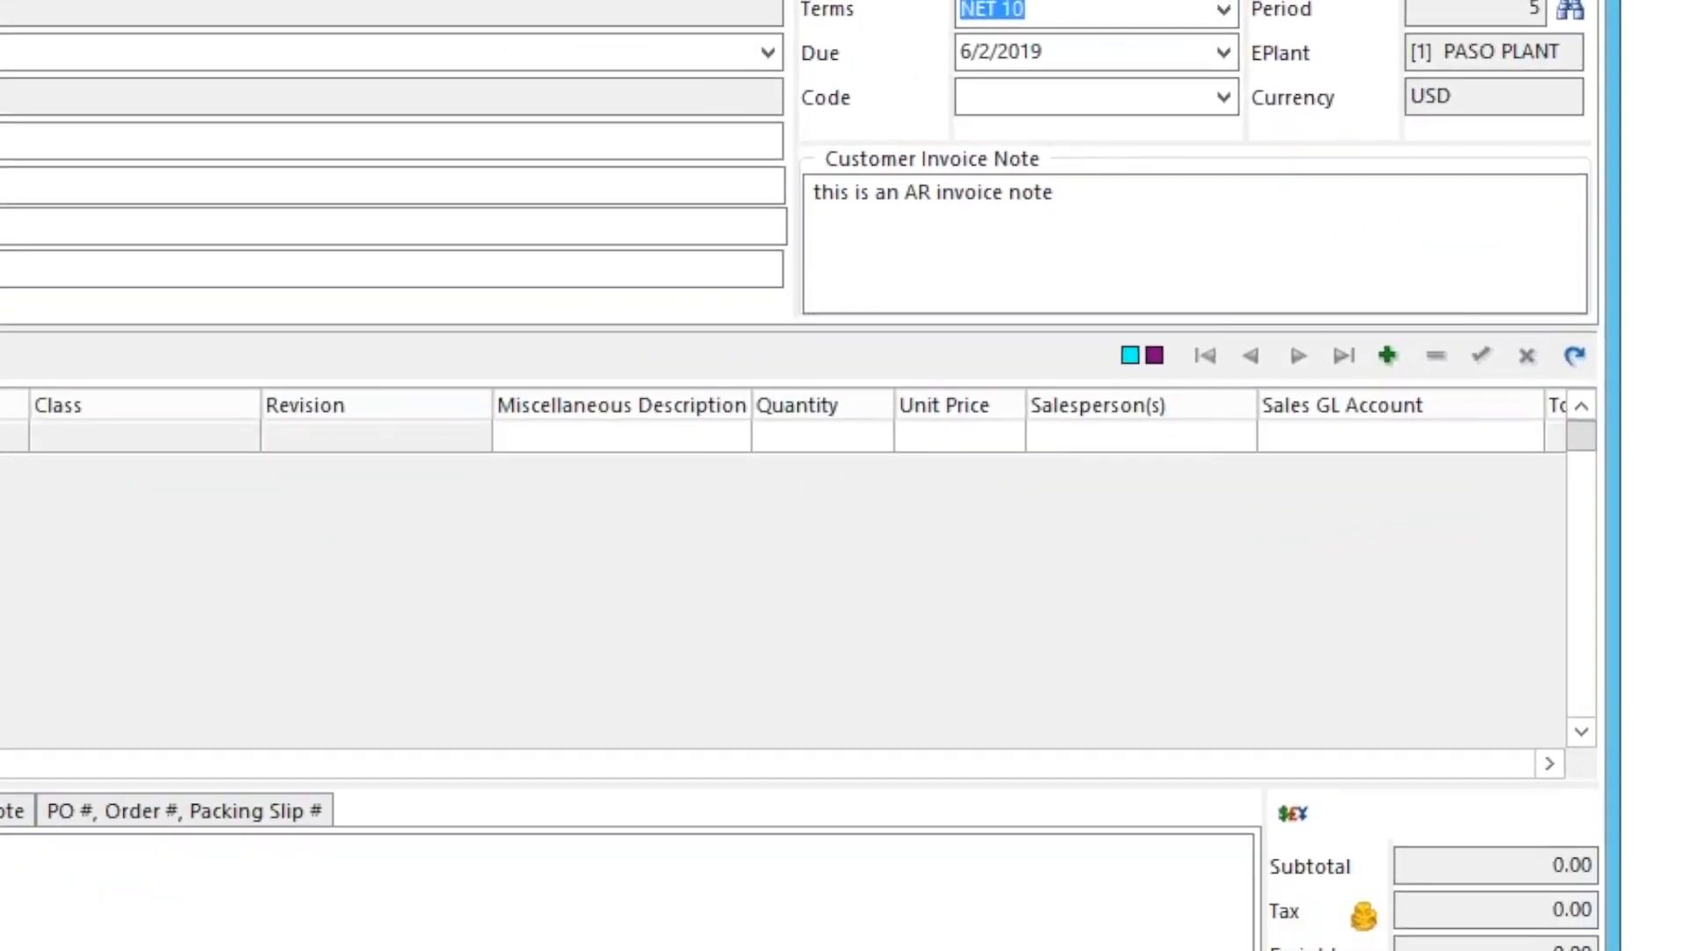
pyautogui.click(988, 421)
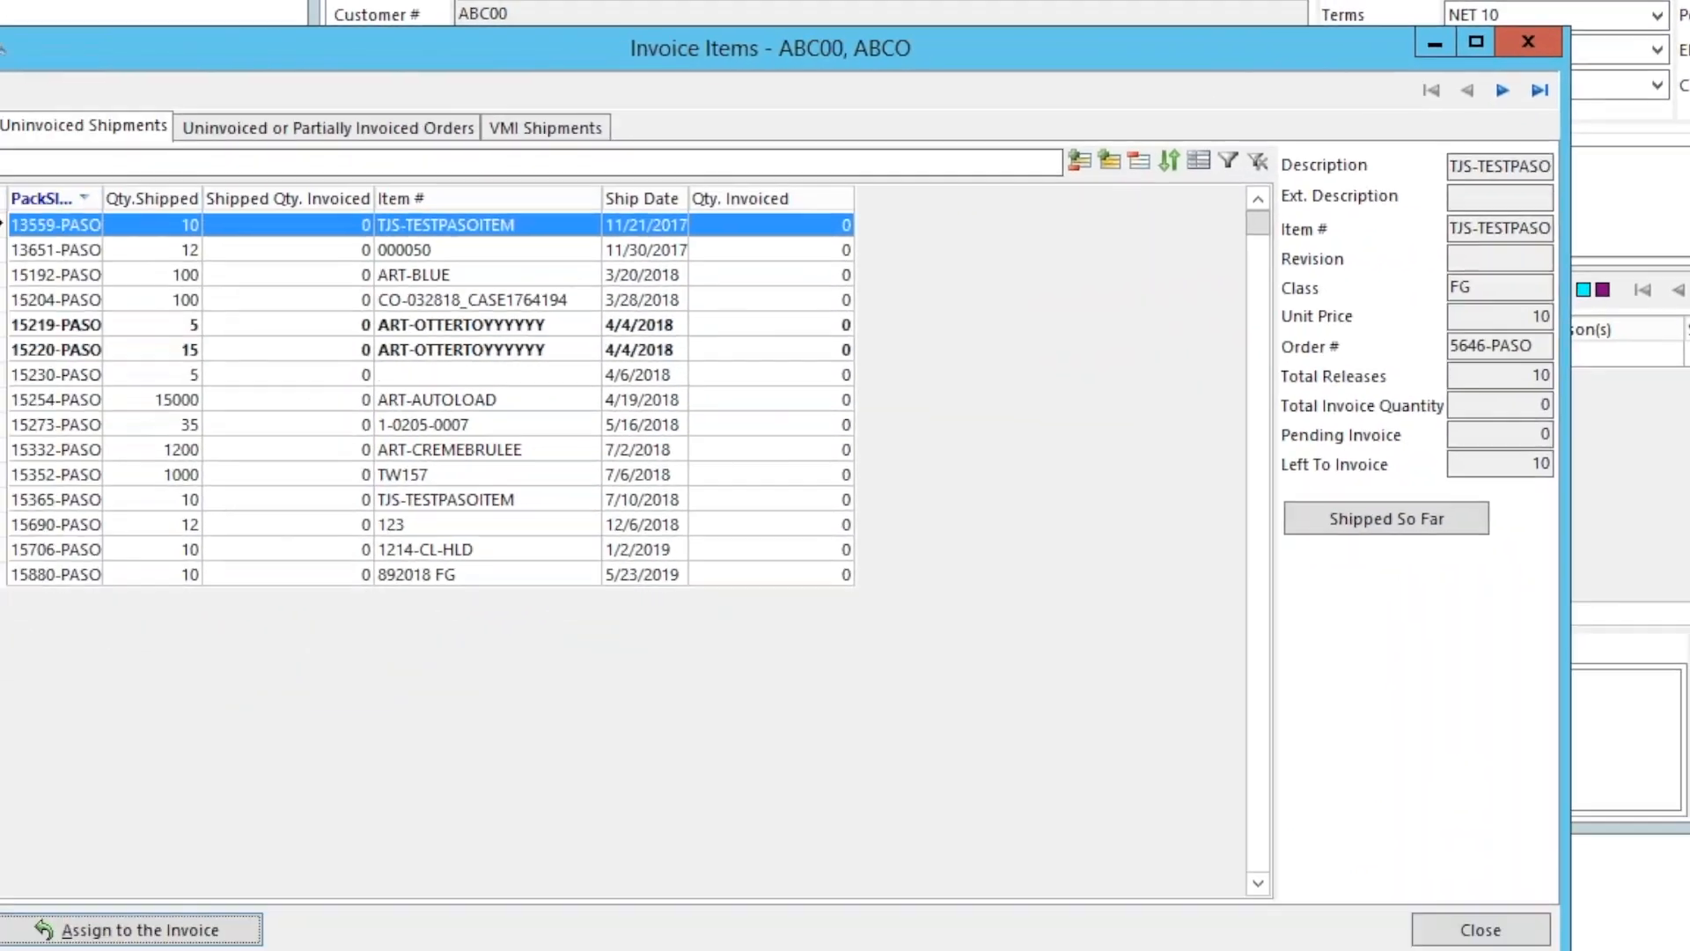
pyautogui.click(532, 556)
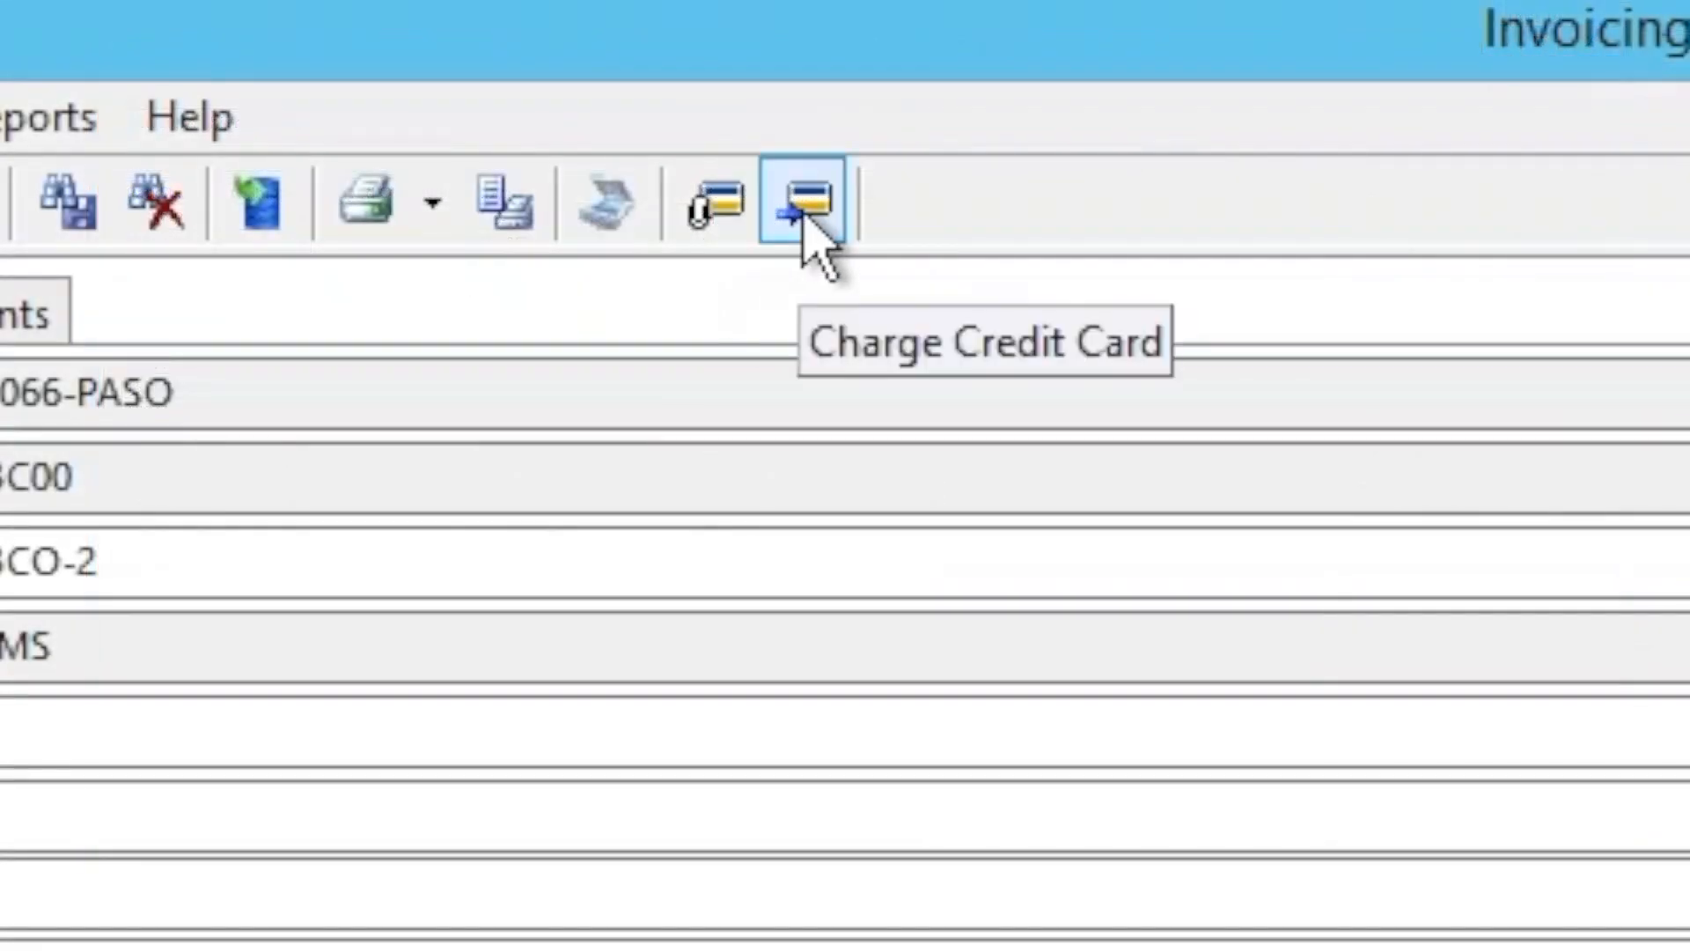
# - Validate and charge ABCO's stored Visa card for the invoice total of 10.00, without printing a receipt
pyautogui.click(803, 211)
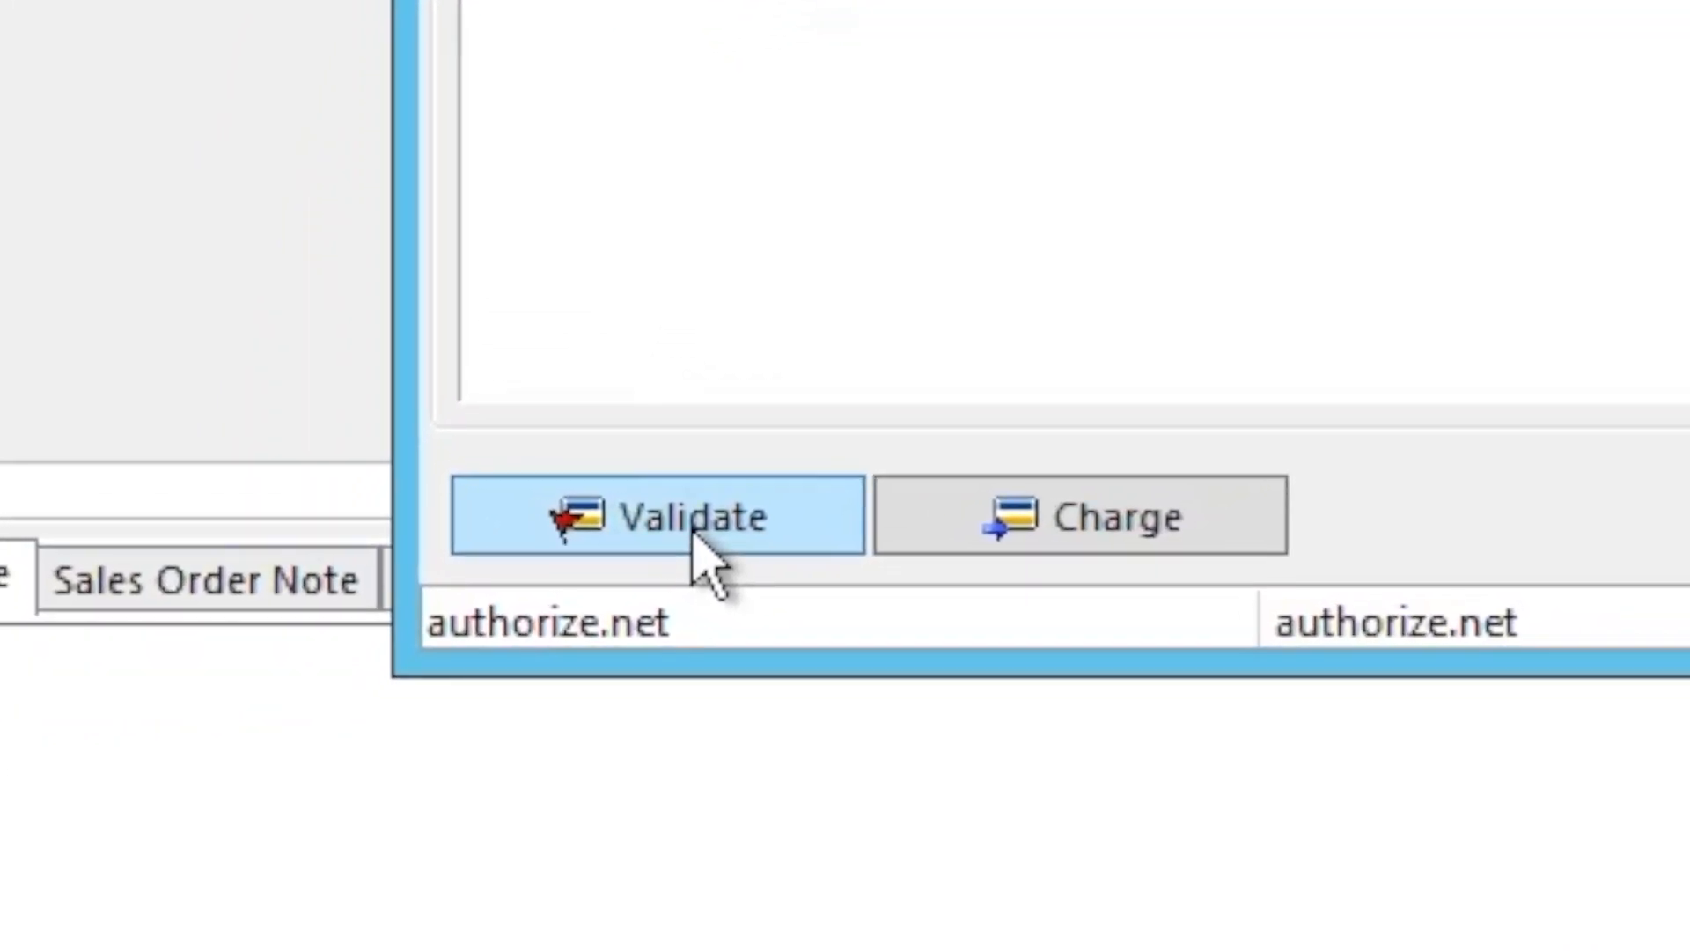
pyautogui.click(695, 534)
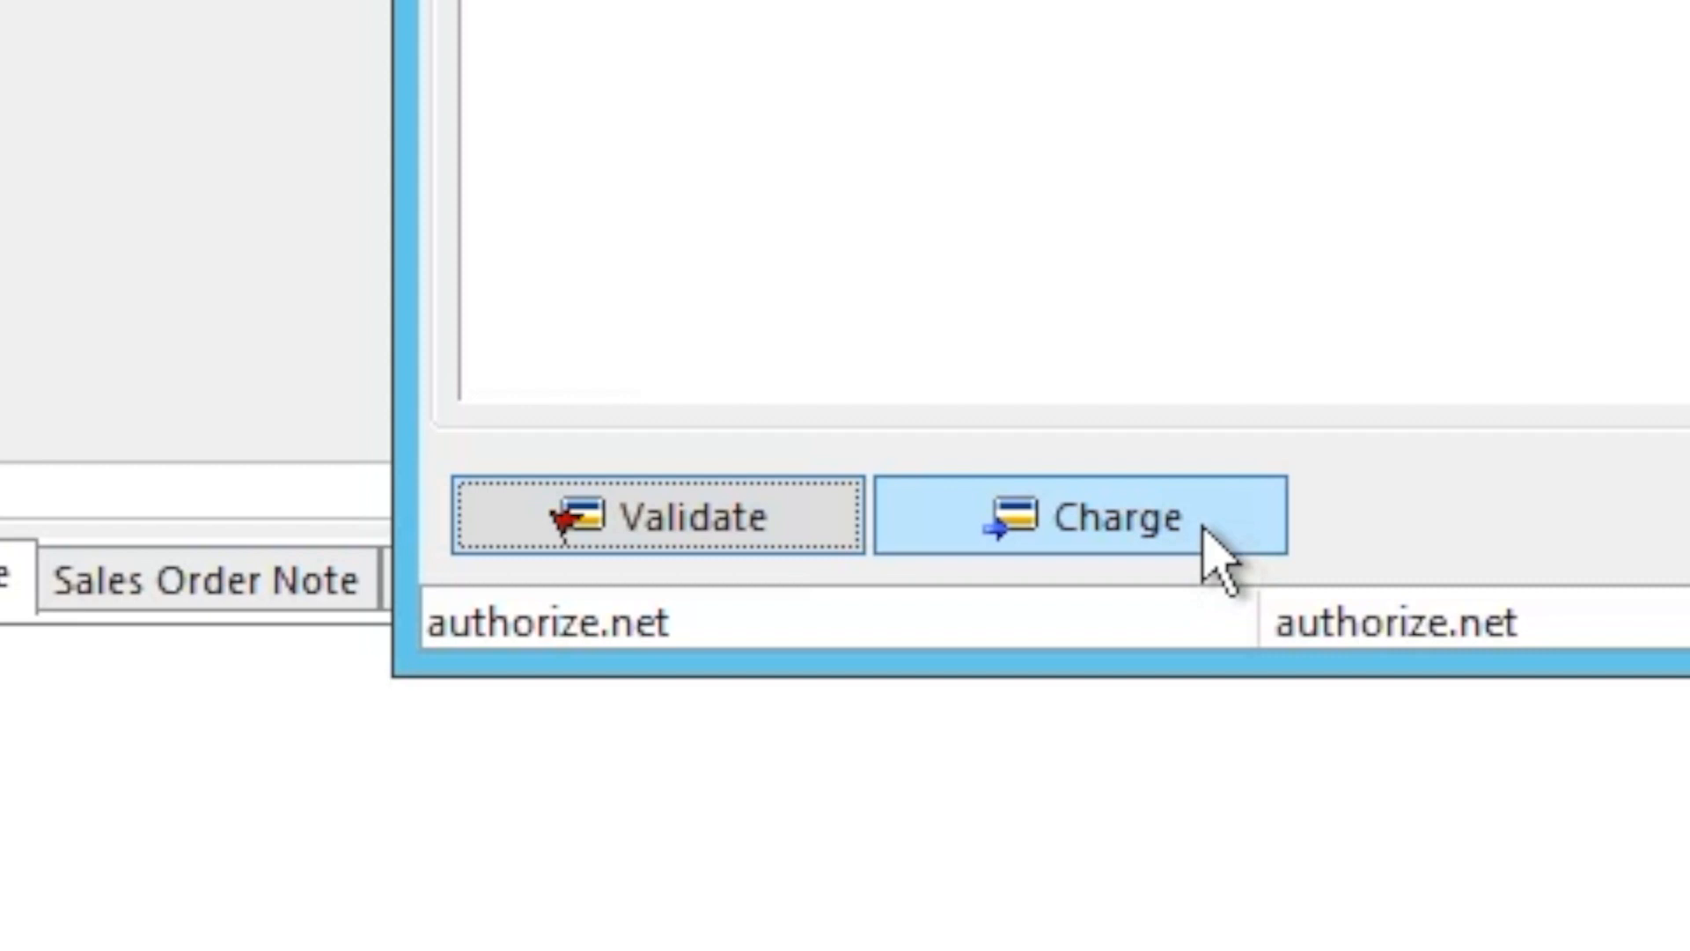
pyautogui.click(1206, 528)
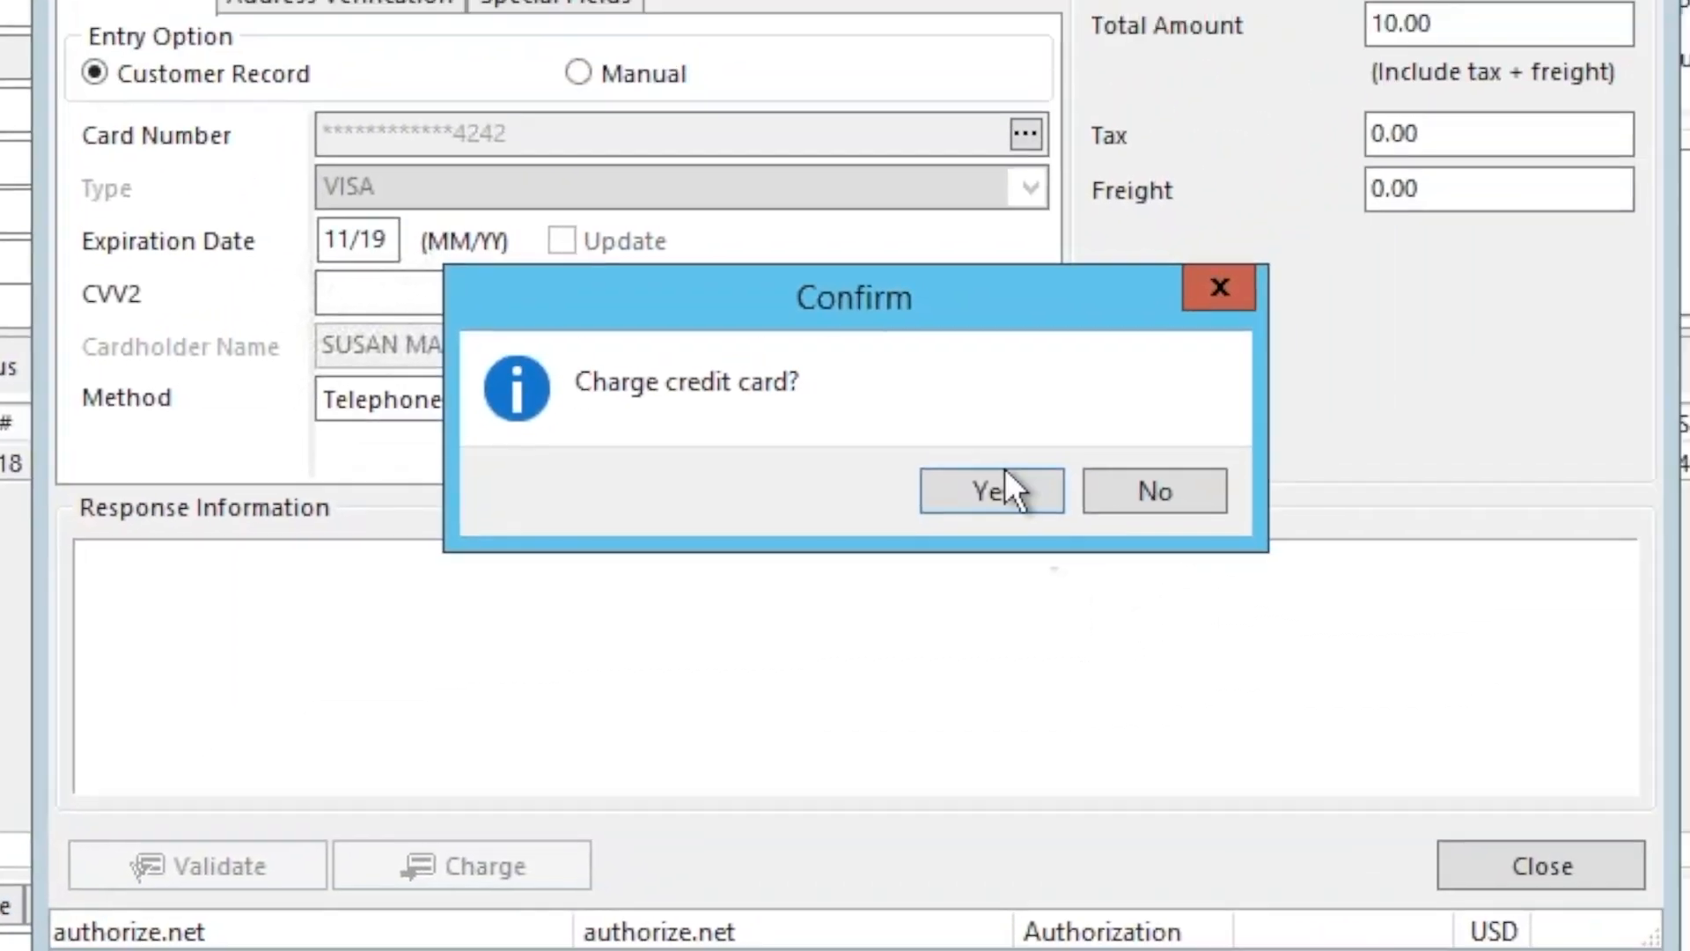
pyautogui.click(1006, 480)
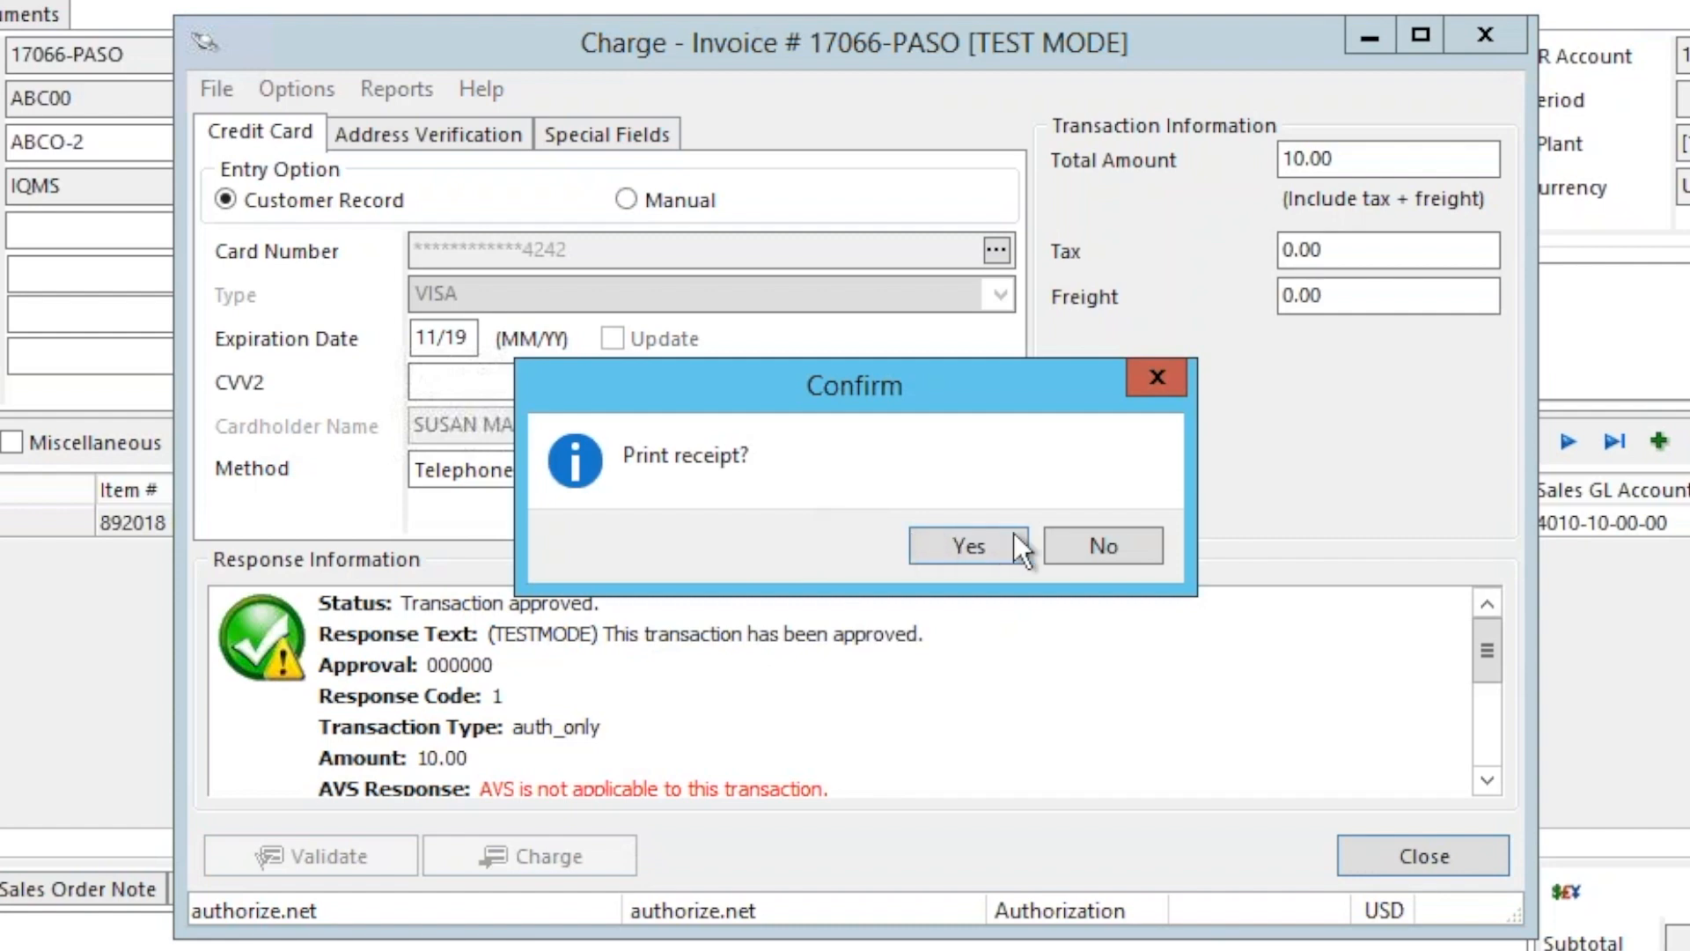
pyautogui.click(1081, 551)
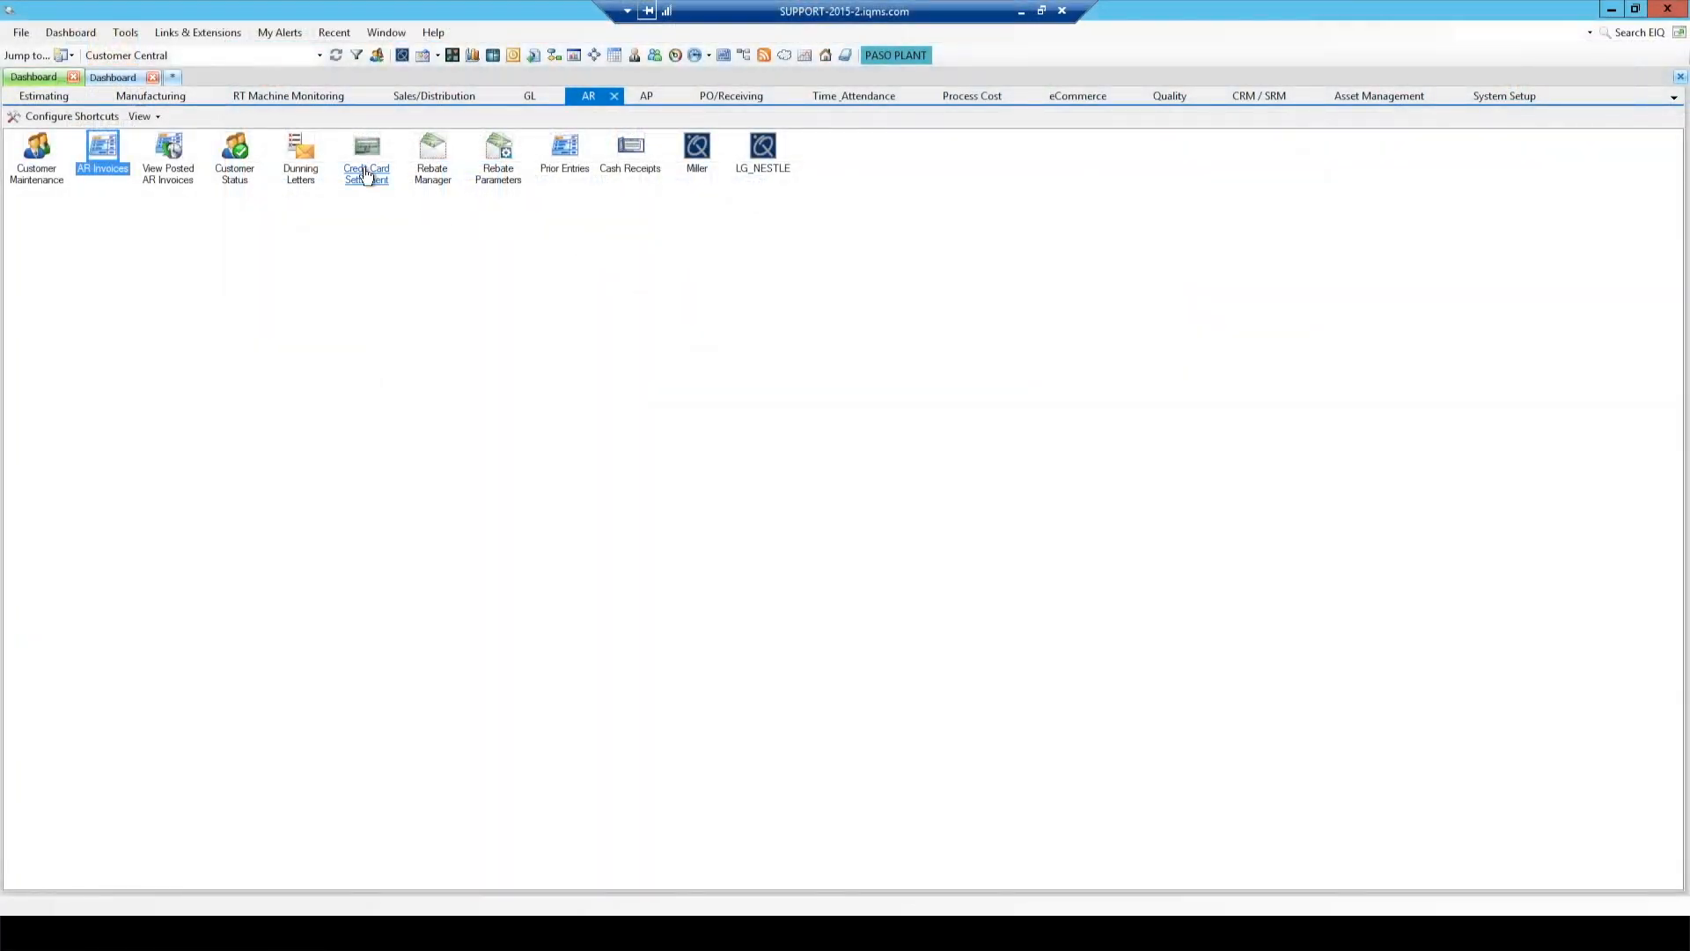
# - Open Credit Card Settlement and filter the transactions to show only Authorized, But Not Settled
pyautogui.click(367, 175)
pyautogui.doubleClick(837, 308)
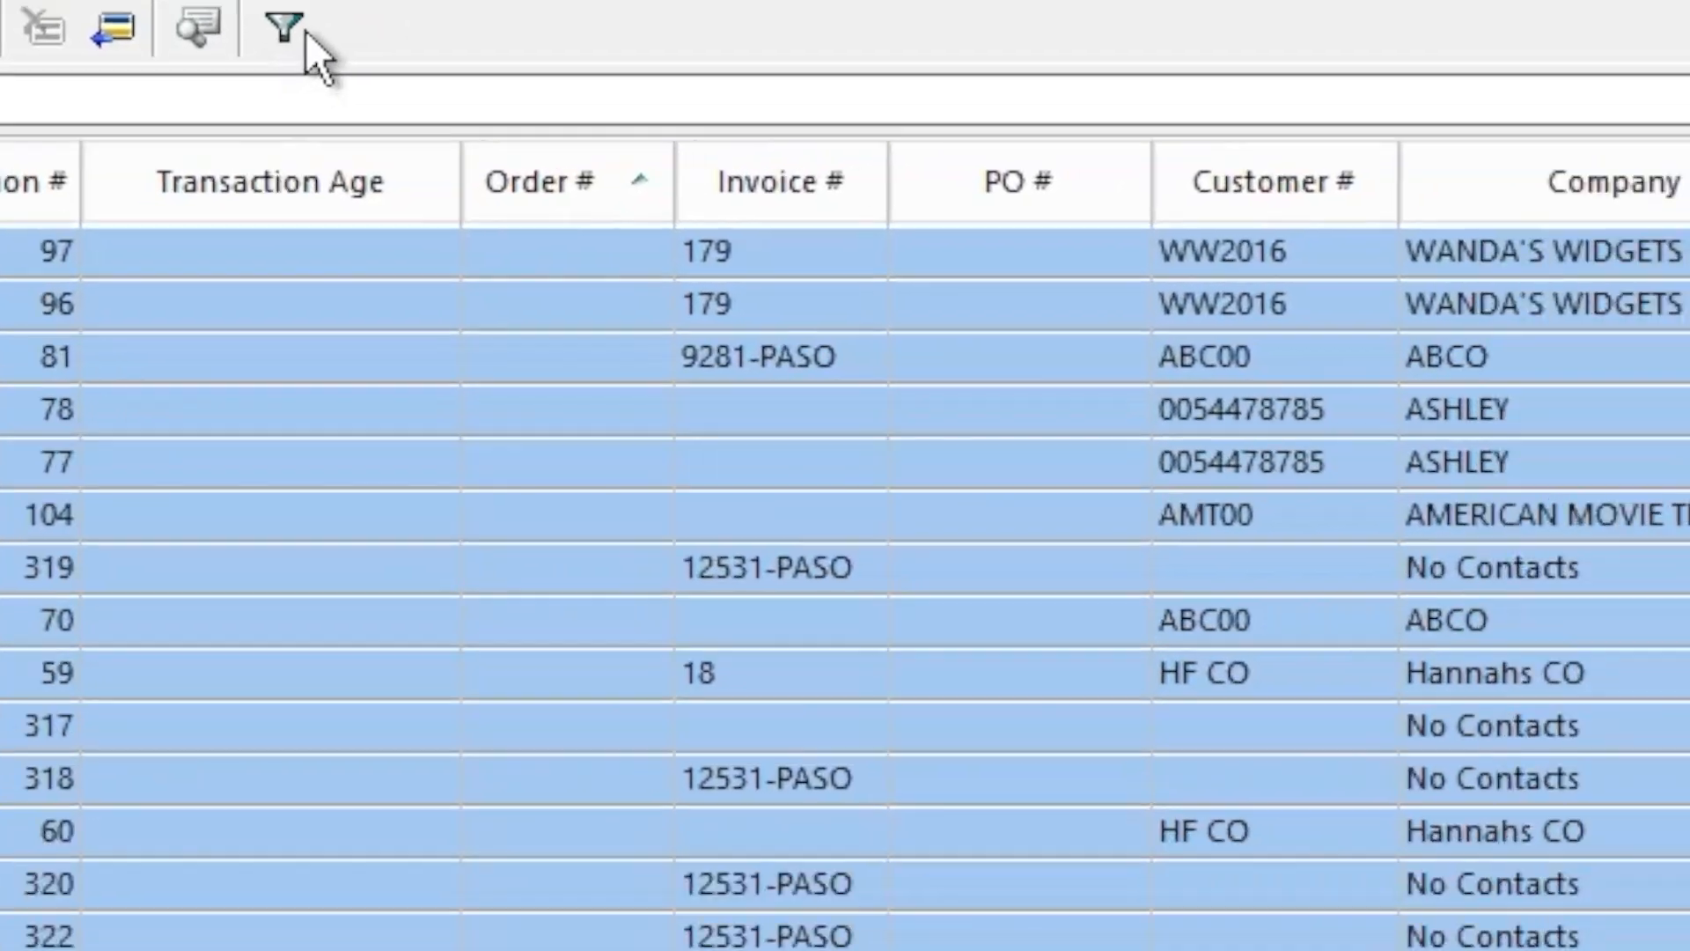
pyautogui.click(522, 162)
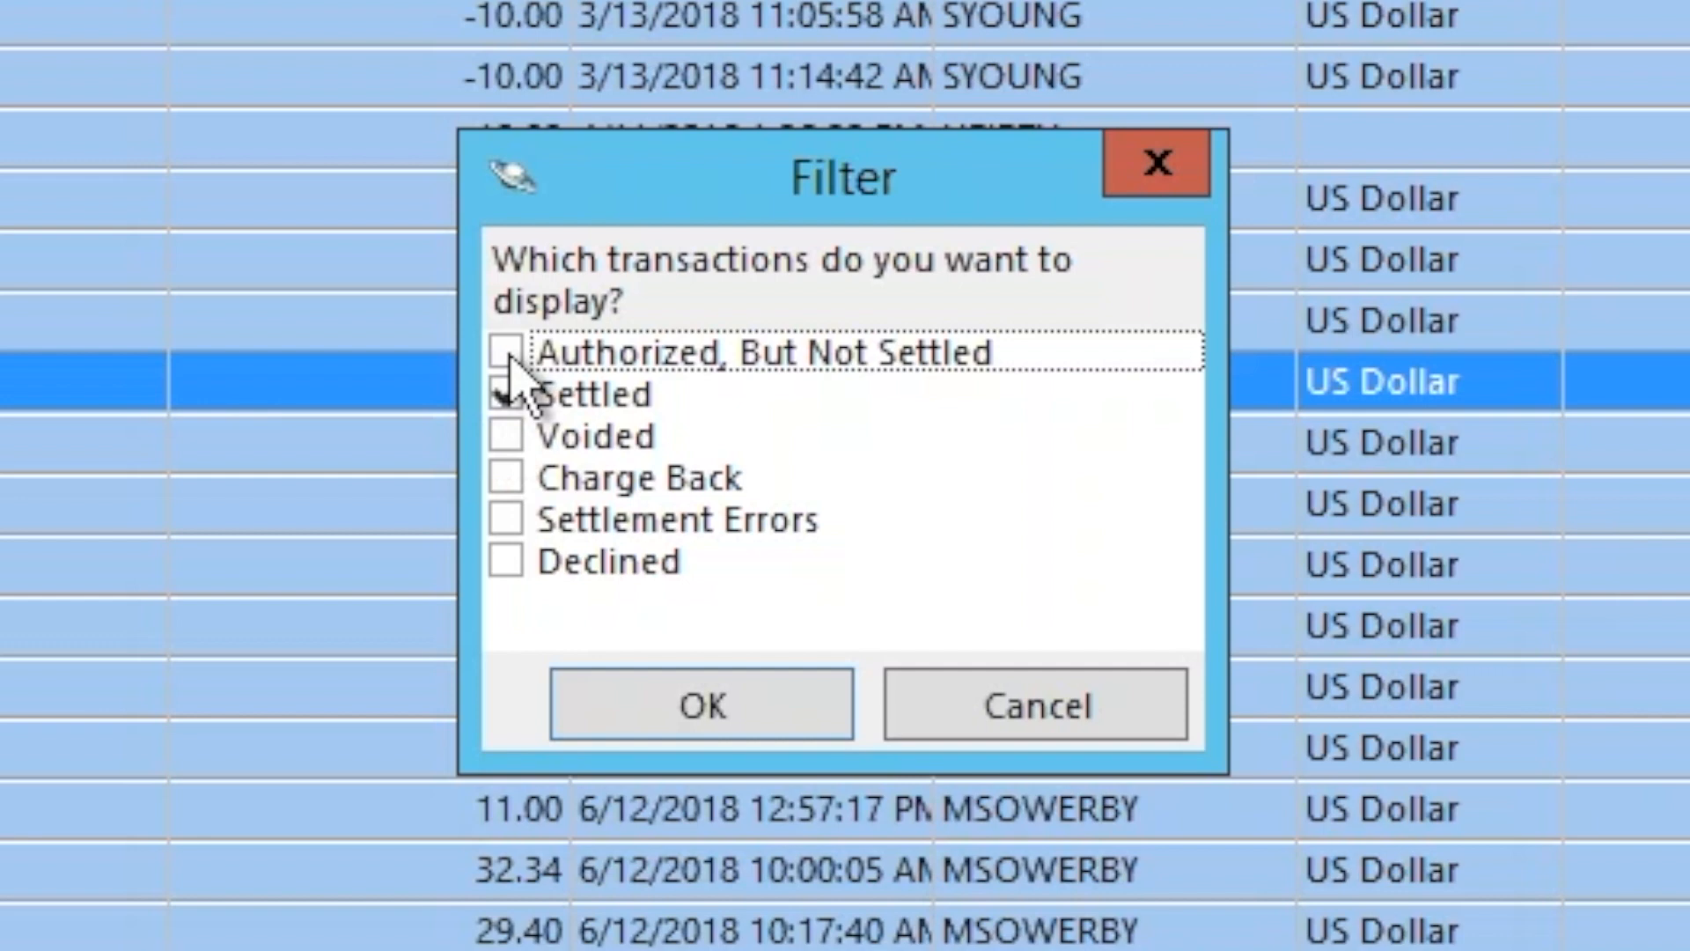
pyautogui.click(509, 357)
pyautogui.click(511, 398)
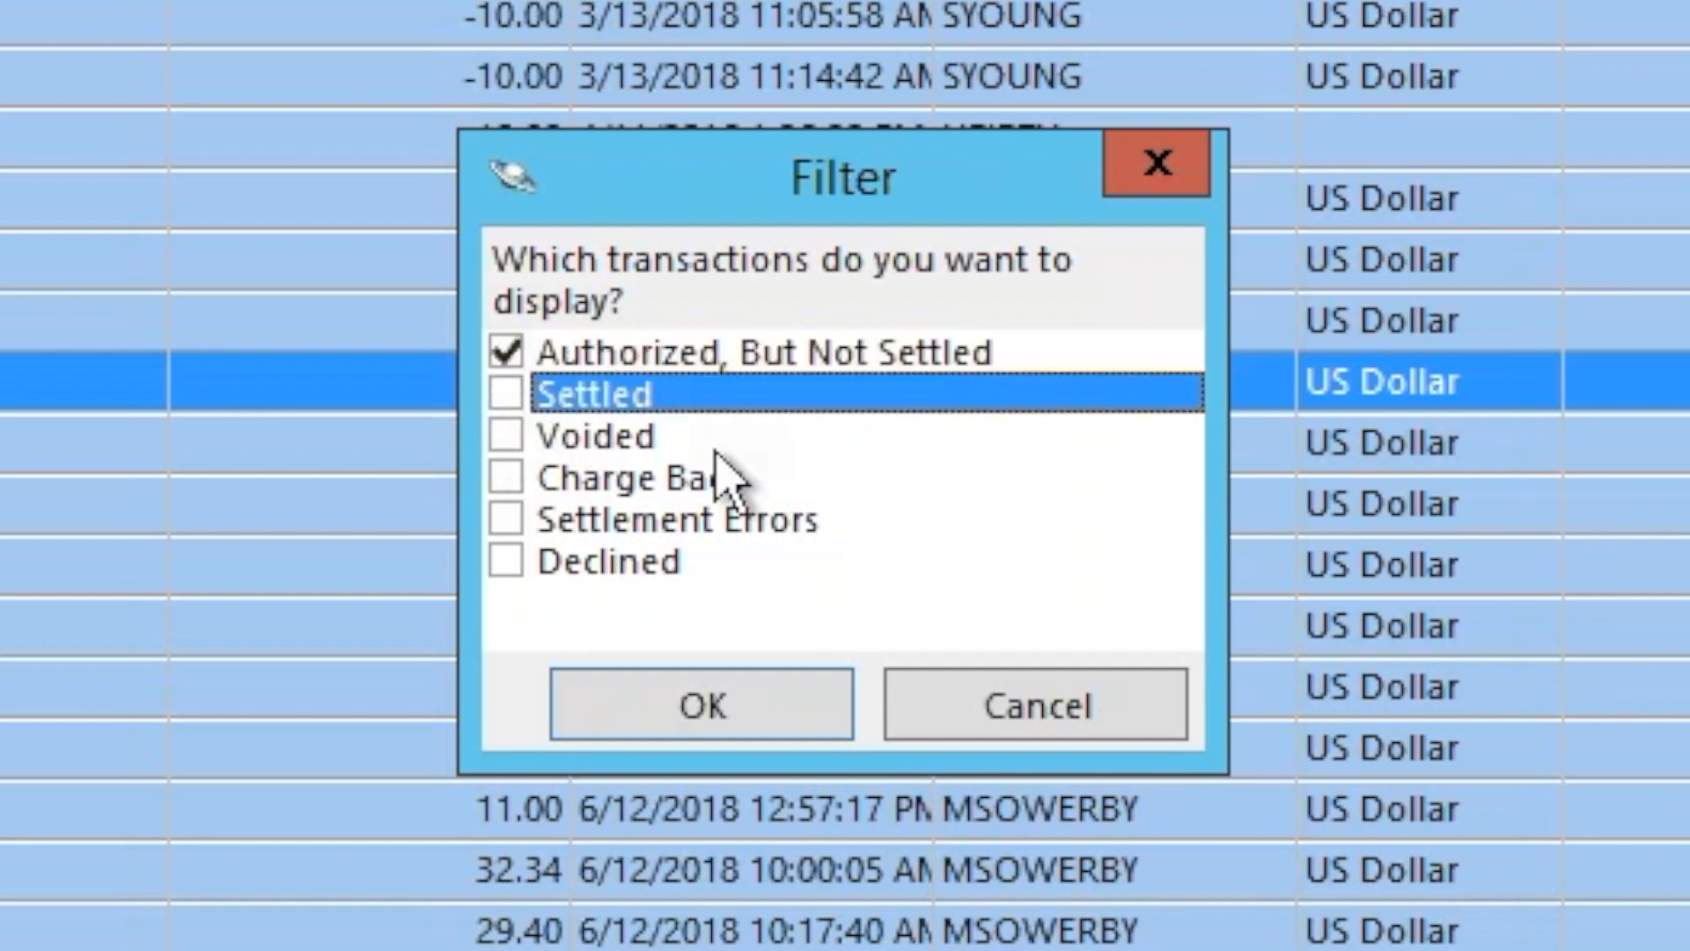
pyautogui.click(739, 702)
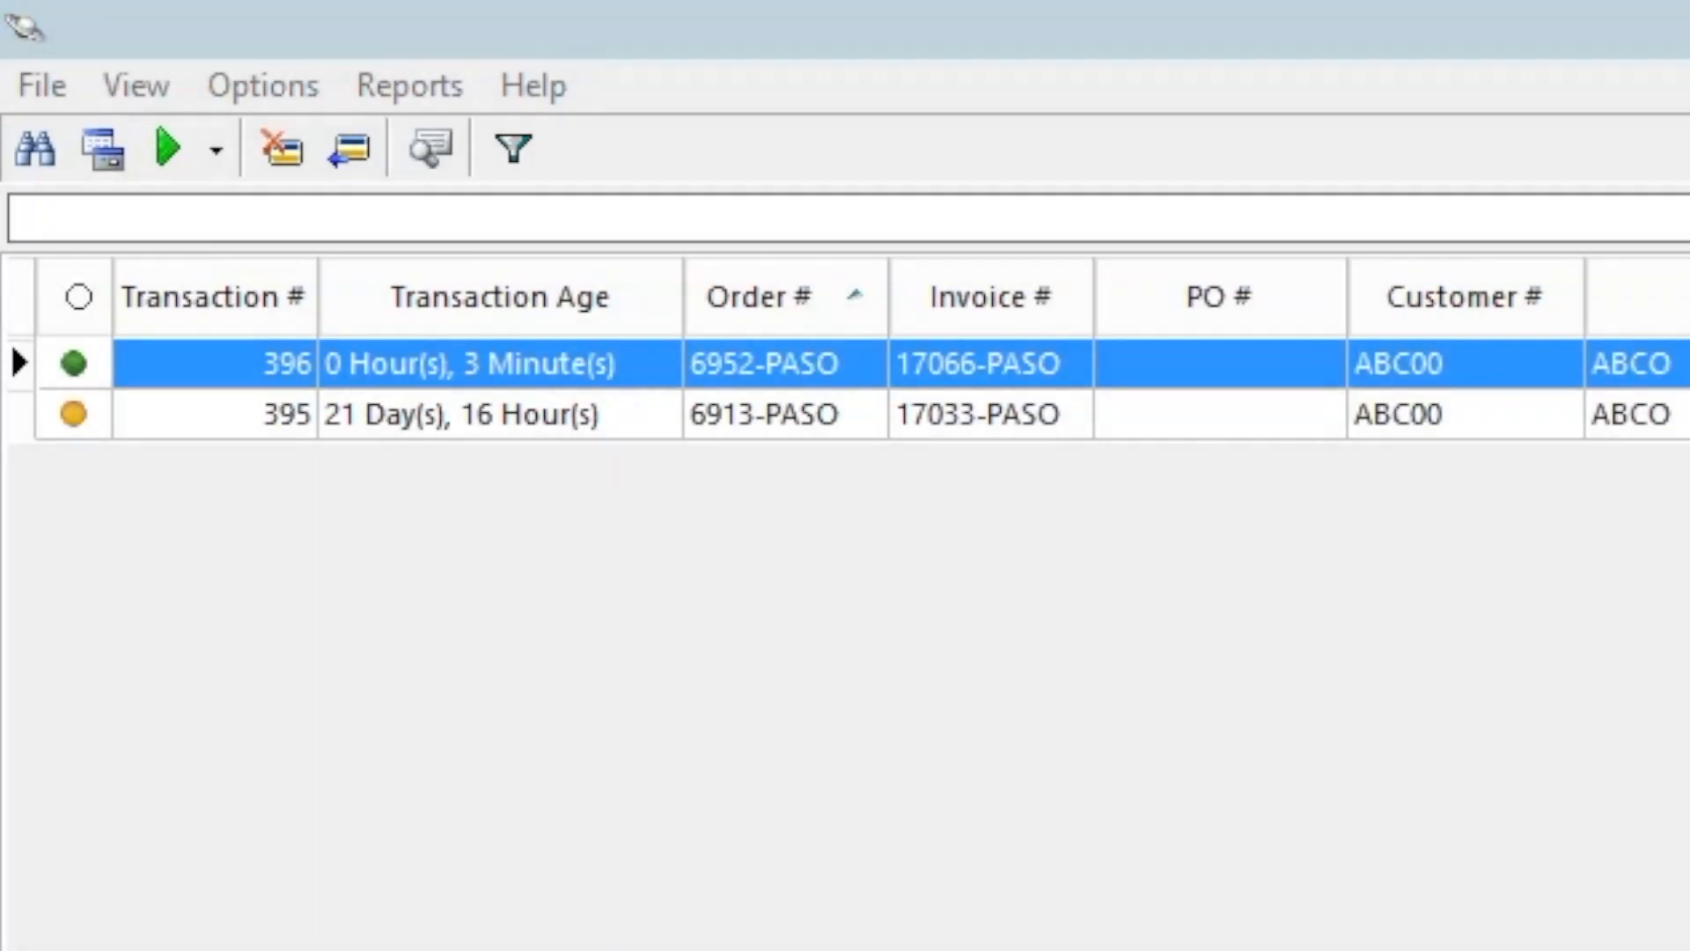
# - Settle the authorized credit card transactions and filter the list to show only Settled ones
pyautogui.click(167, 149)
pyautogui.click(1677, 915)
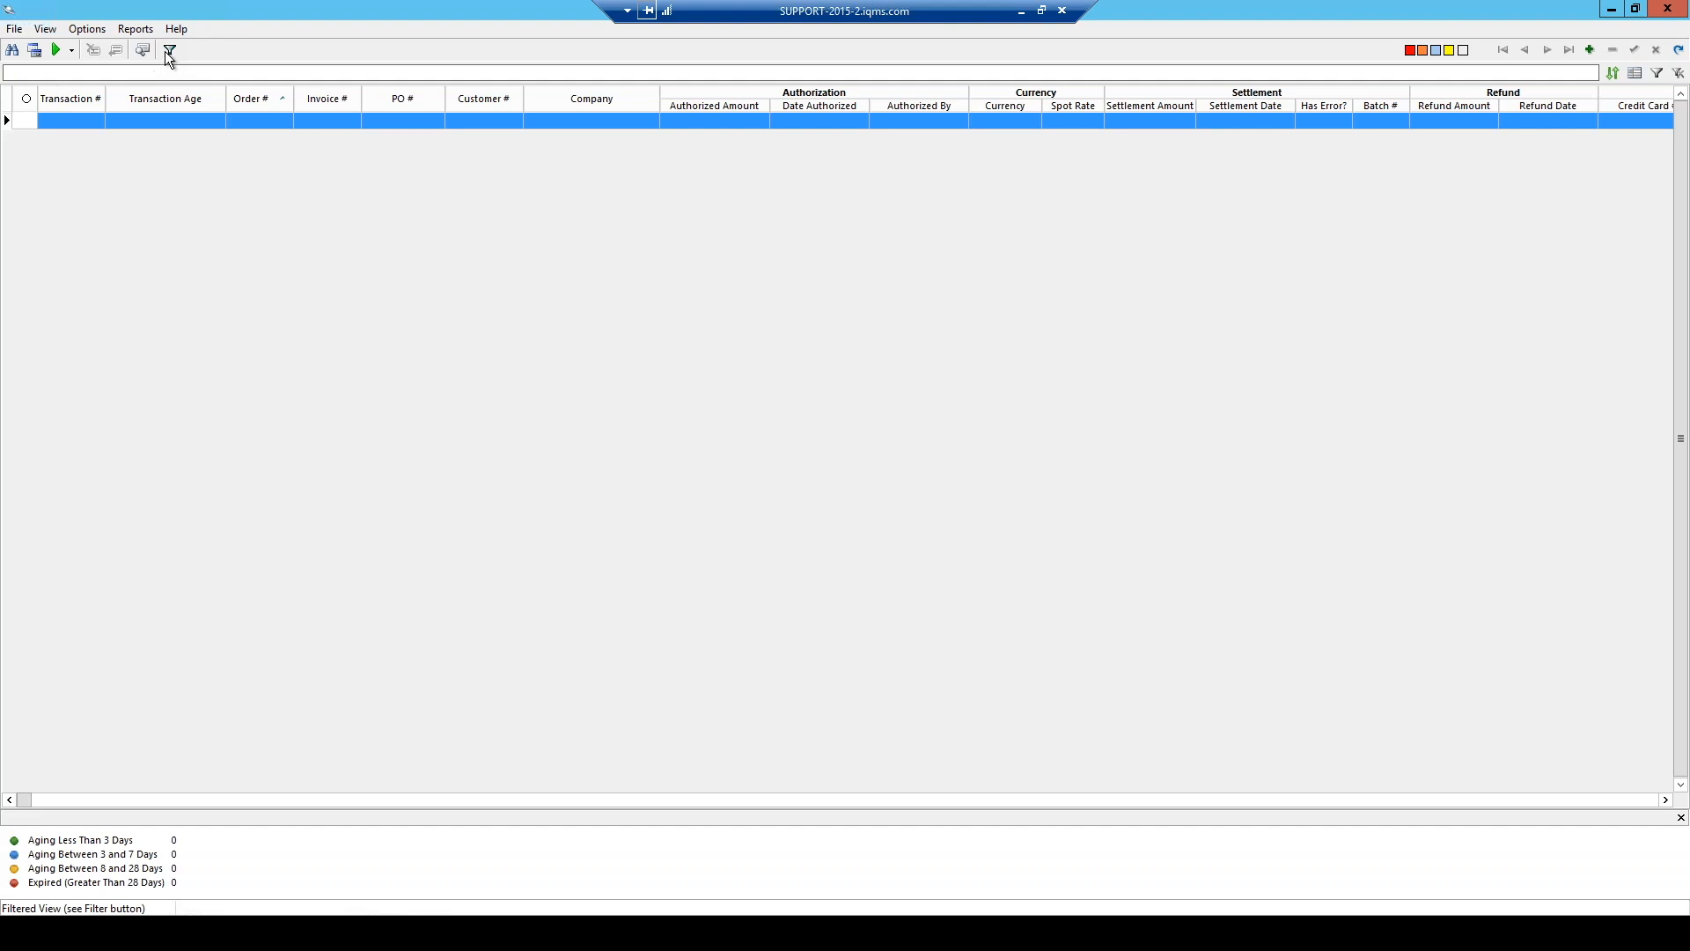
pyautogui.click(168, 54)
pyautogui.click(681, 395)
pyautogui.click(681, 416)
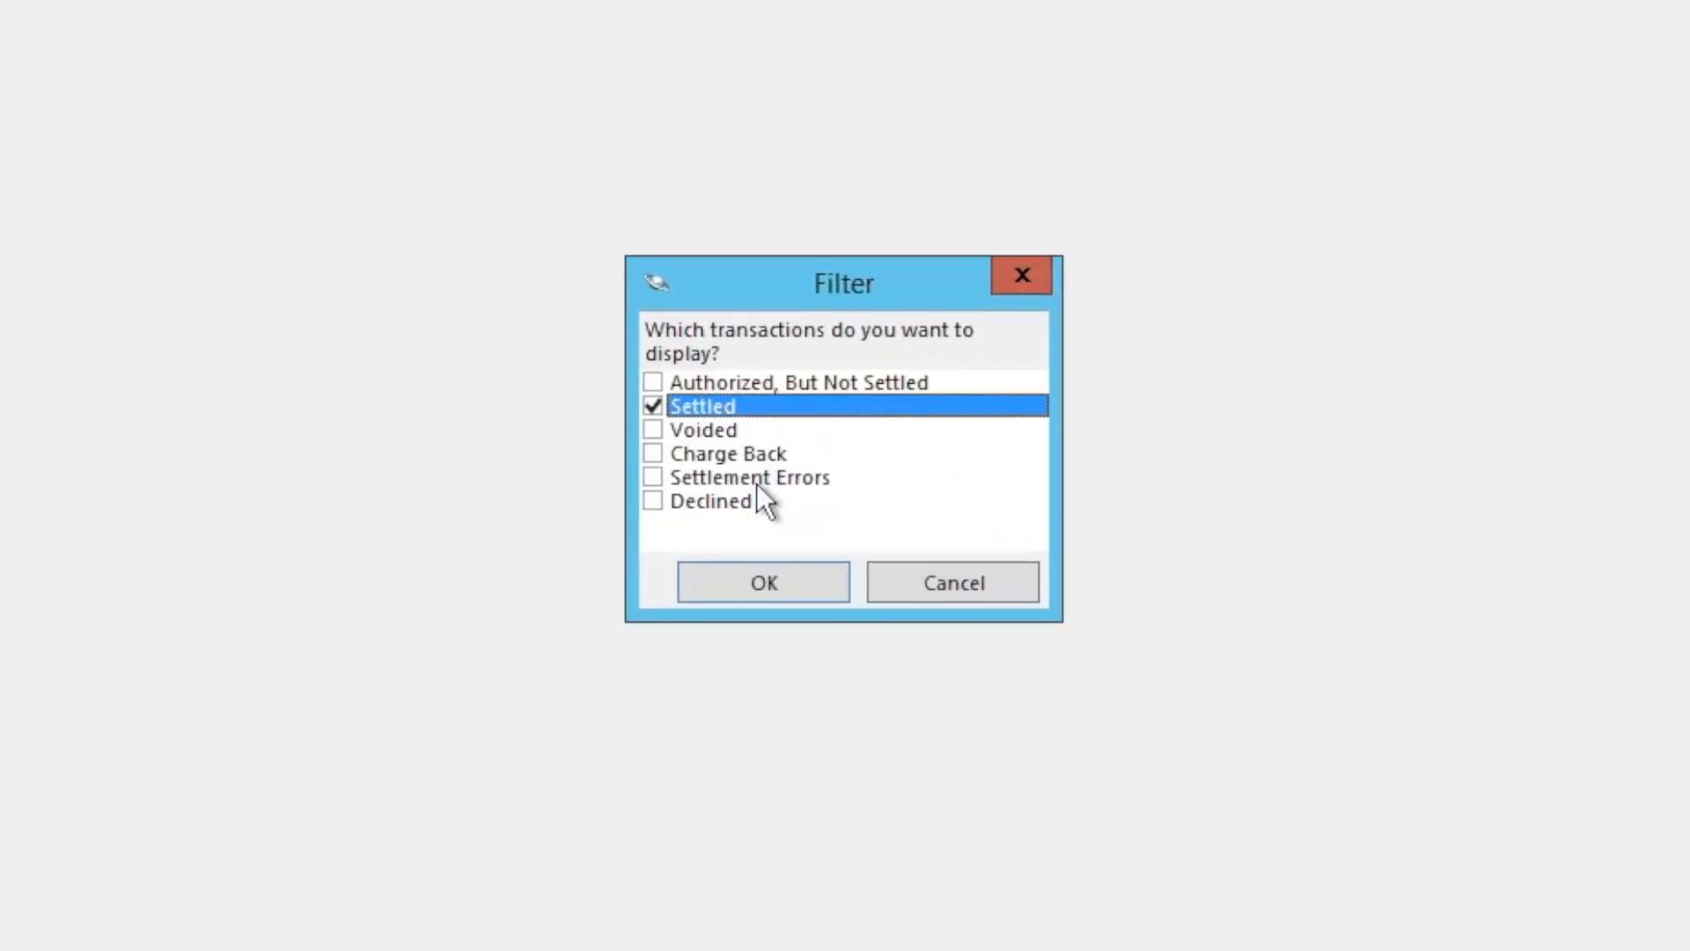
pyautogui.click(757, 569)
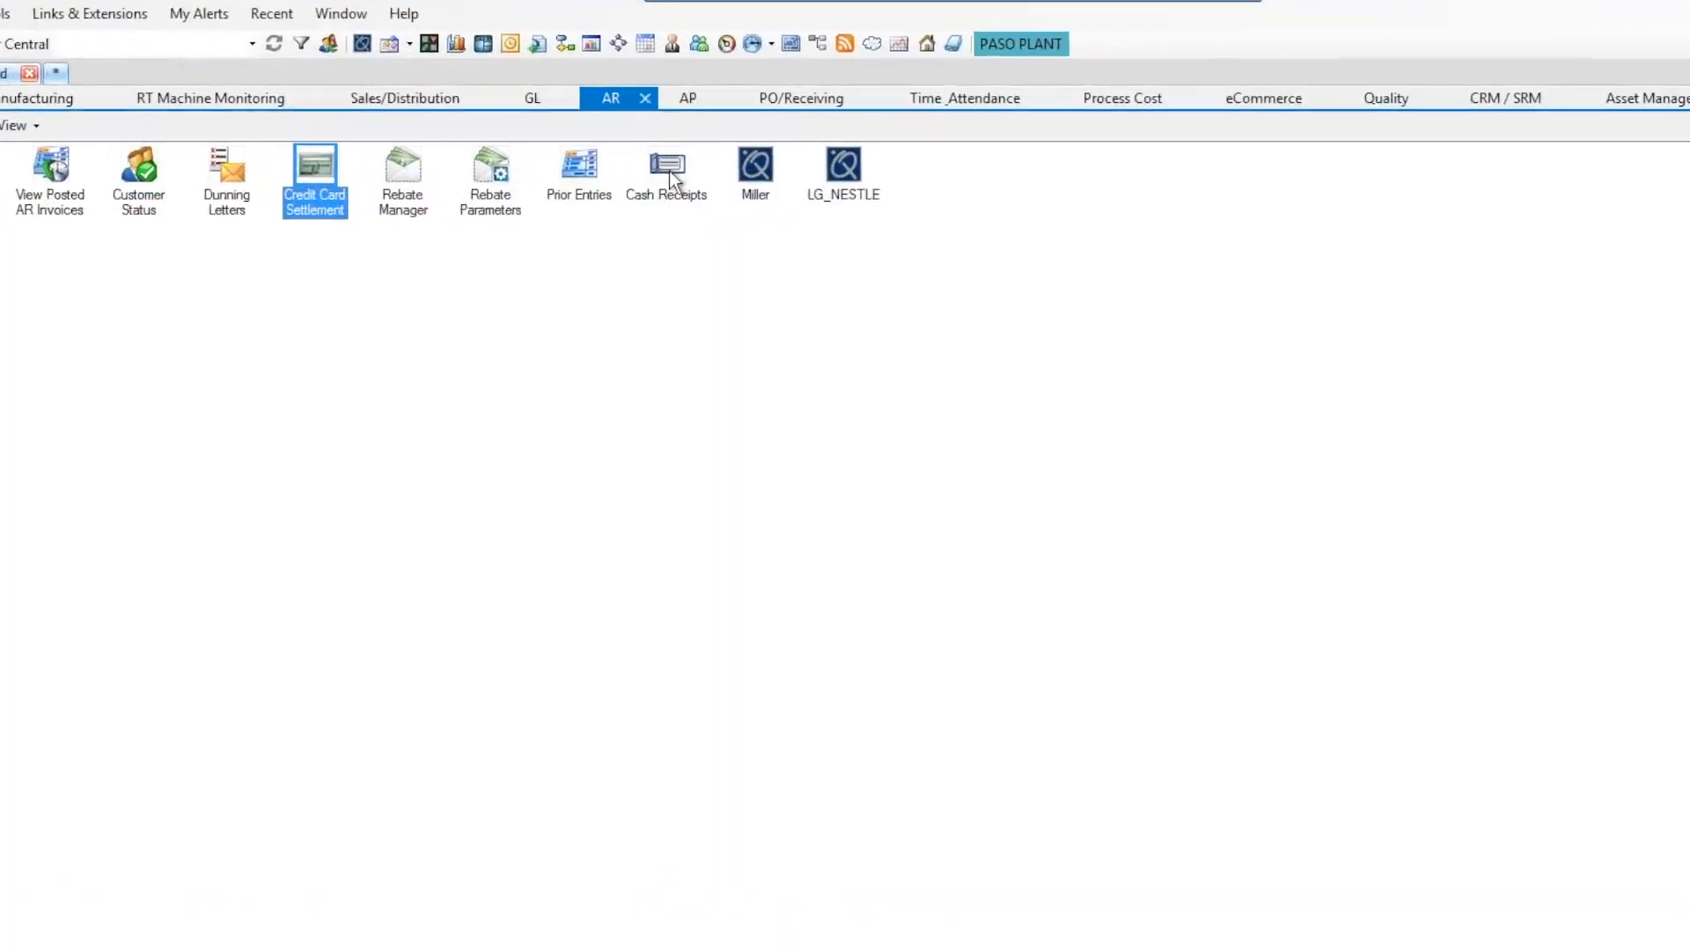
# - Open the ABCO cash receipt dated 5/23/2019 in Cash Receipts
pyautogui.click(669, 169)
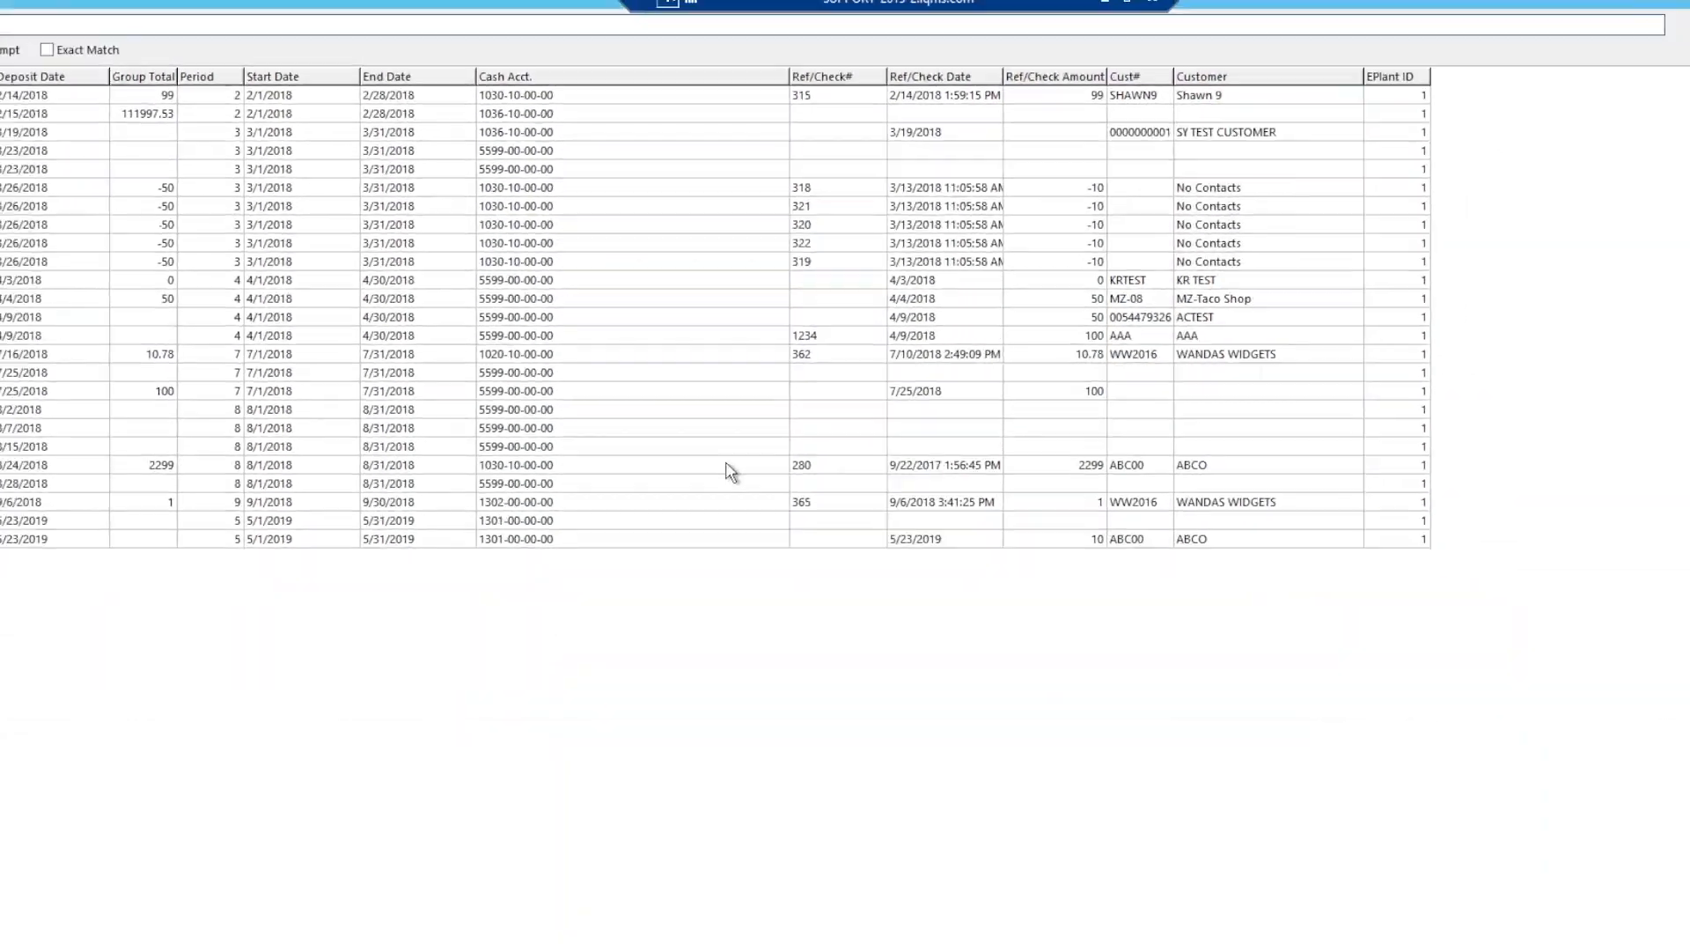
pyautogui.doubleClick(490, 537)
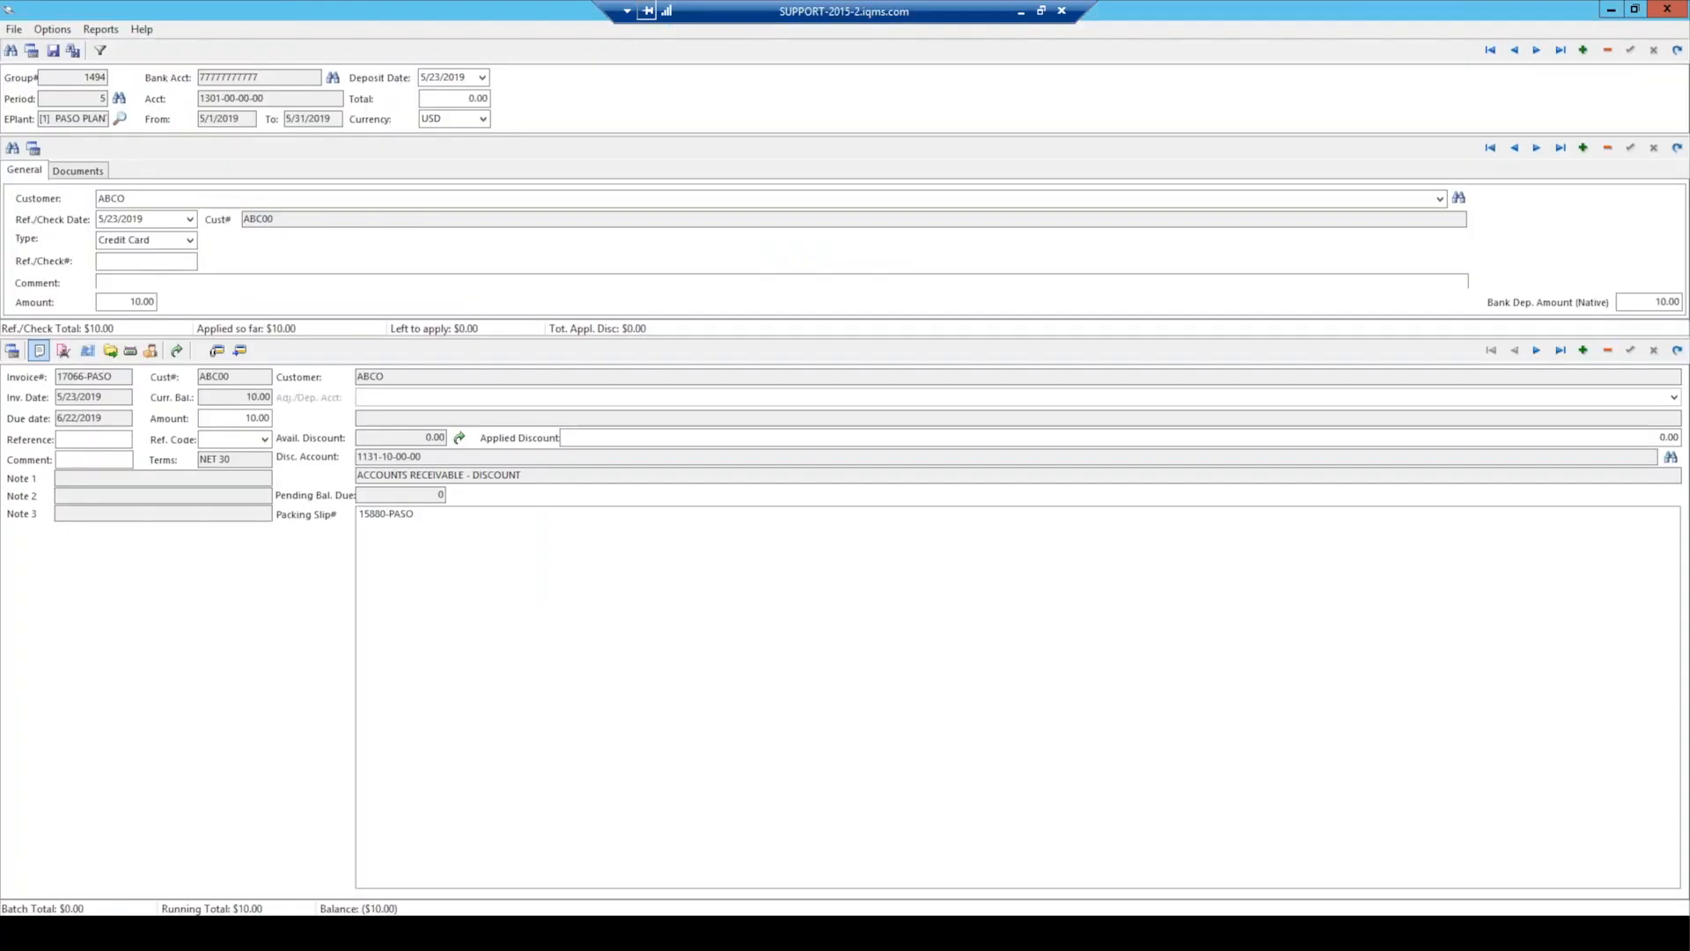